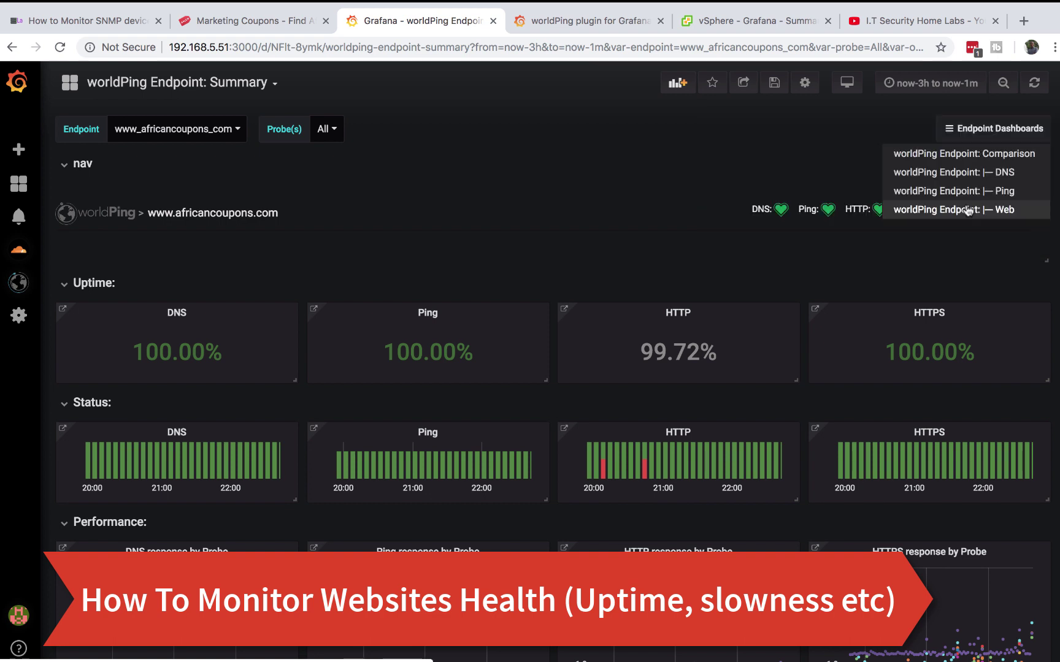
View the www_africancoupons_com Web dashboard, then switch to its DNS dashboard.
click(964, 209)
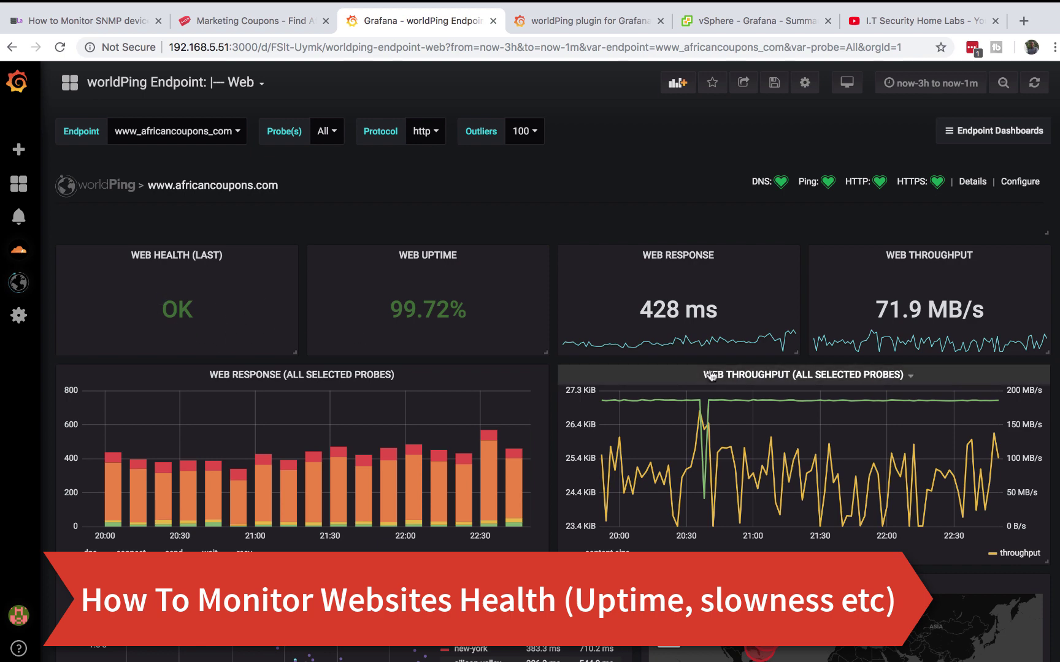
scroll(705, 367, down, 5)
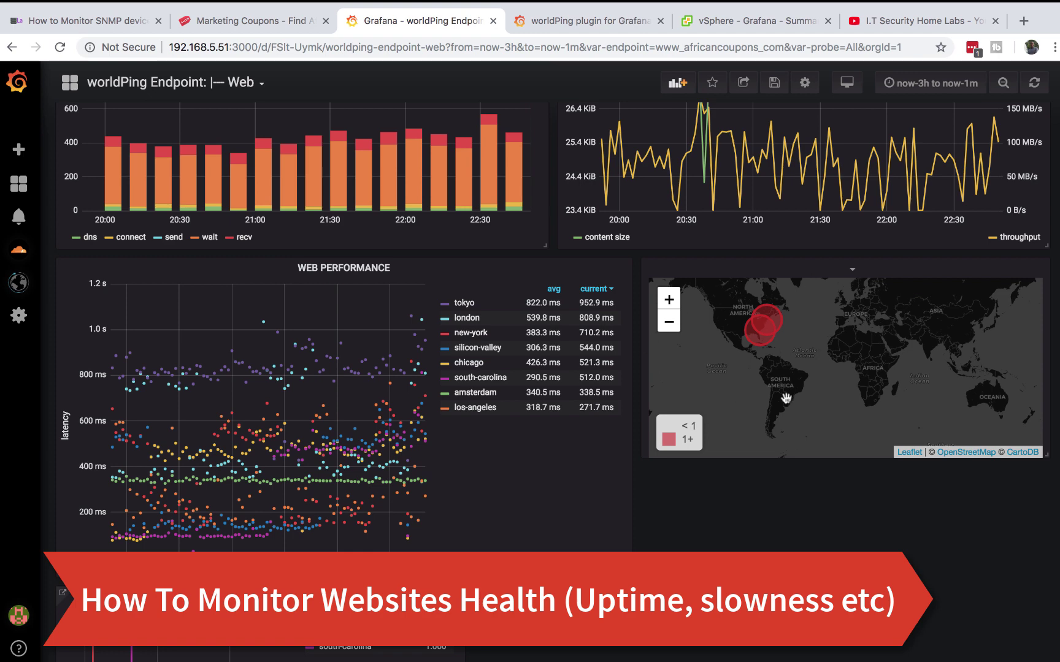
scroll(784, 397, up, 4)
scroll(784, 397, up, 1)
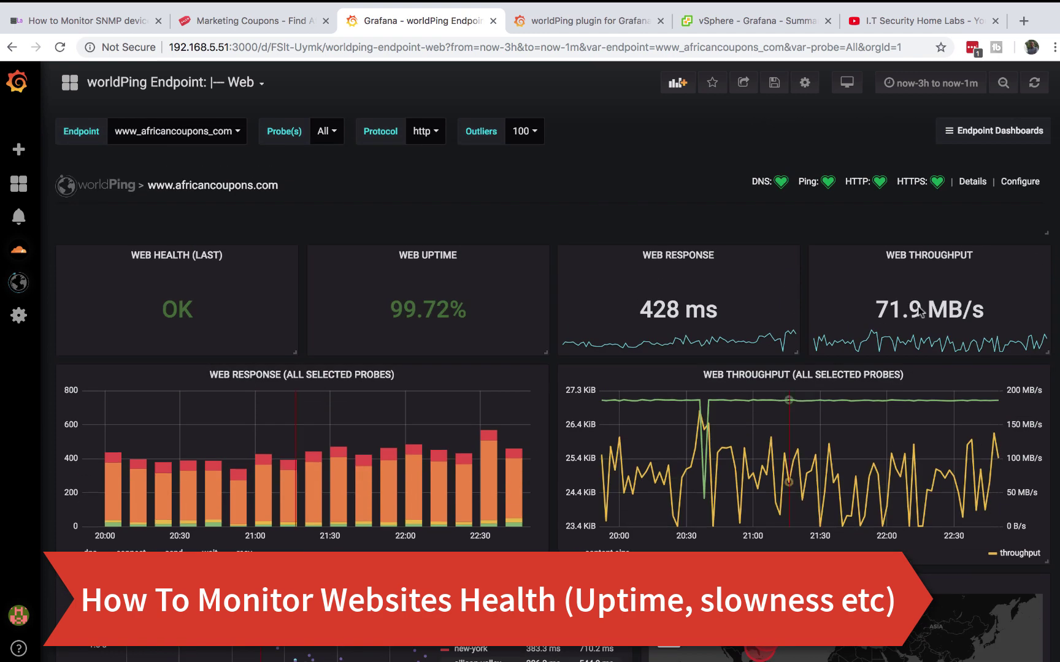
click(999, 131)
click(972, 194)
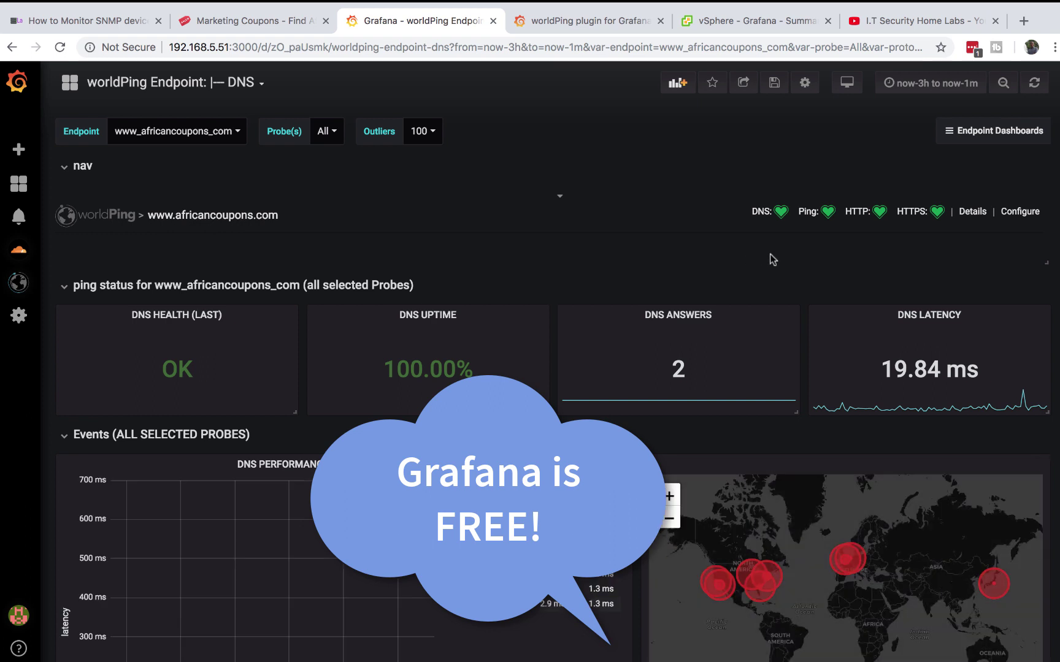
Return to the endpoint's Summary dashboard and scroll through its panels.
click(979, 132)
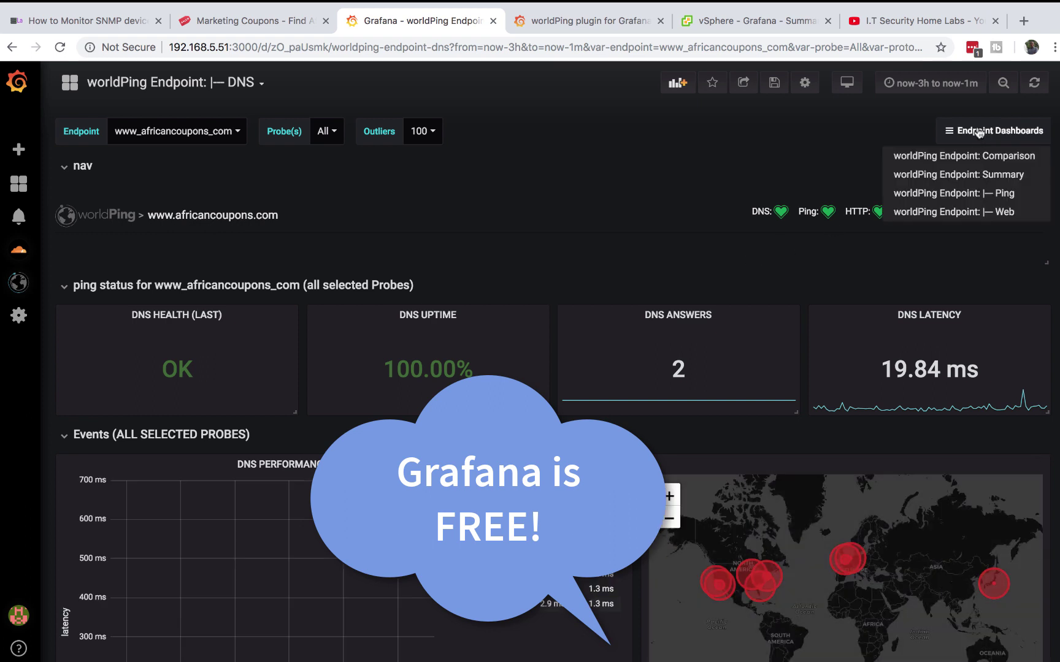
click(975, 174)
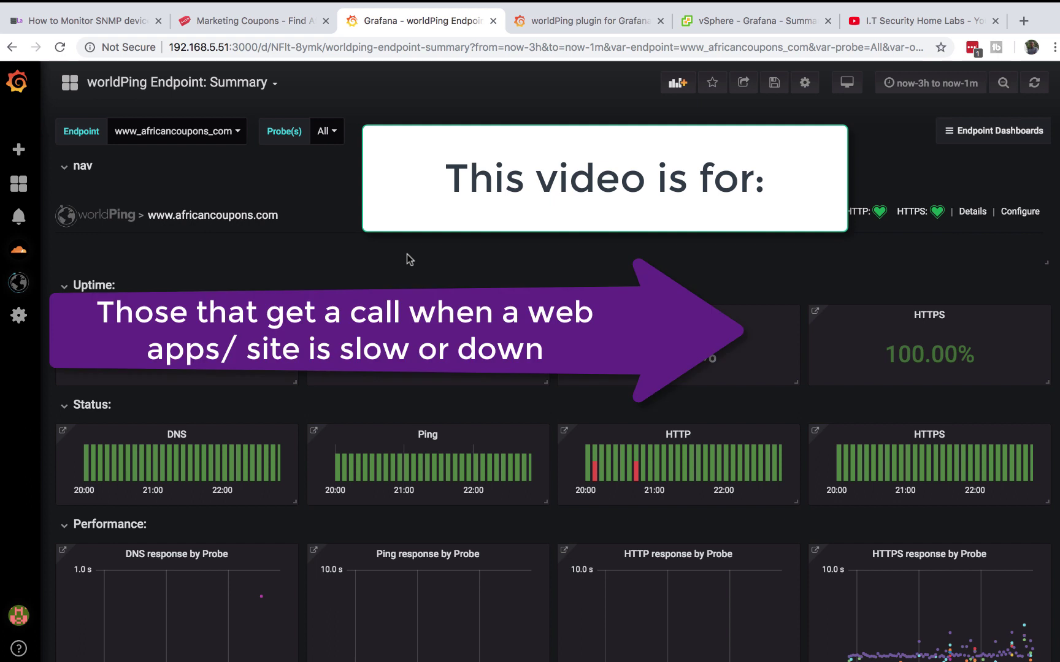
scroll(406, 254, down, 5)
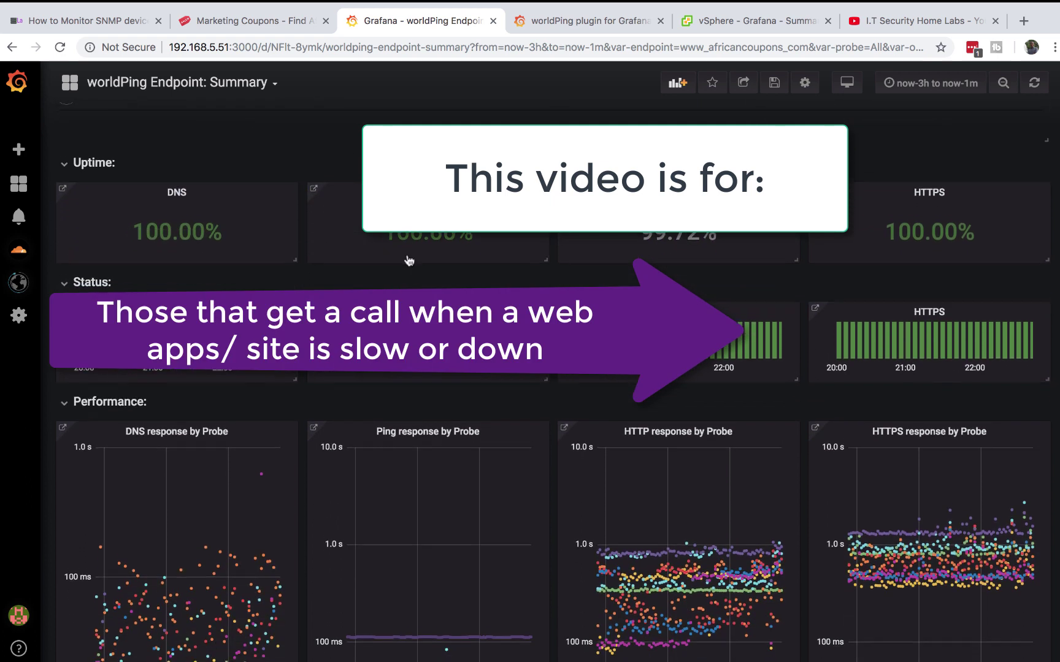
scroll(407, 255, down, 3)
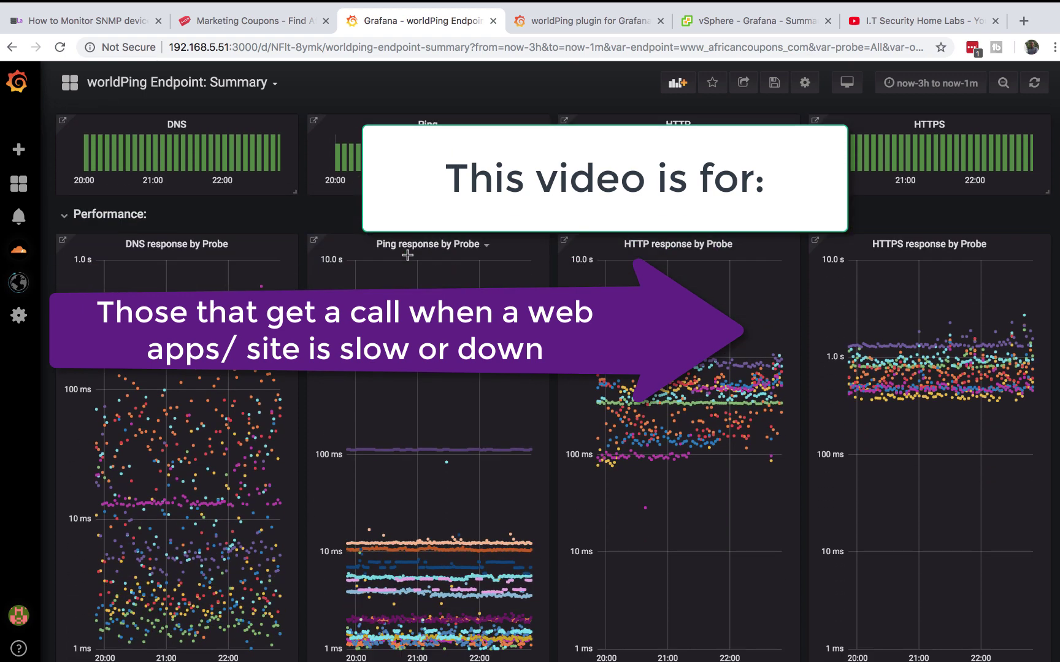
scroll(407, 255, up, 6)
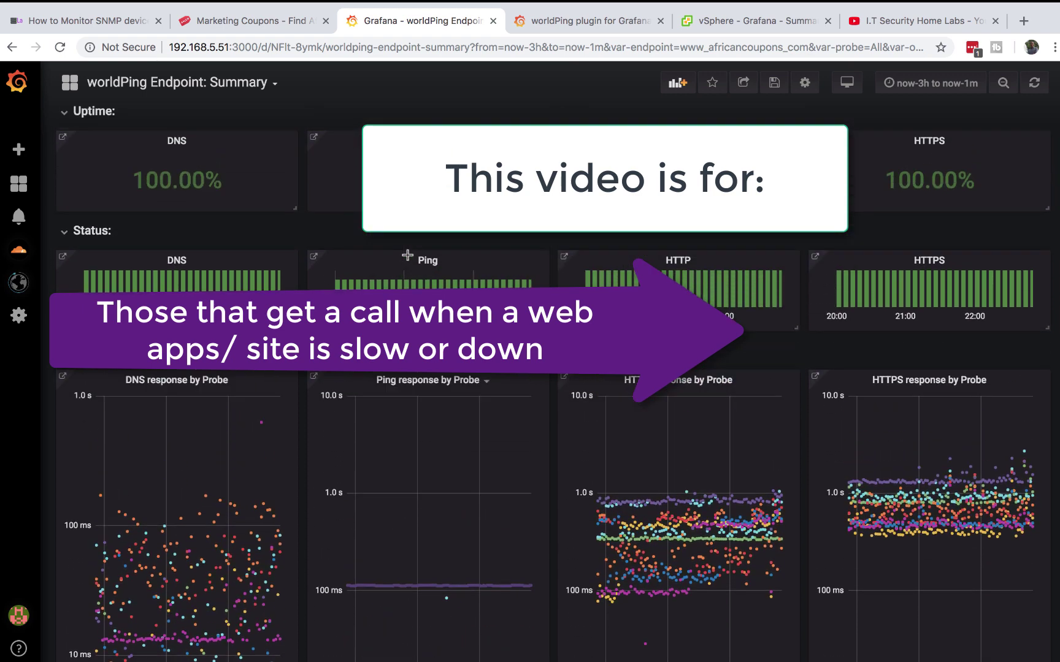
scroll(409, 260, up, 2)
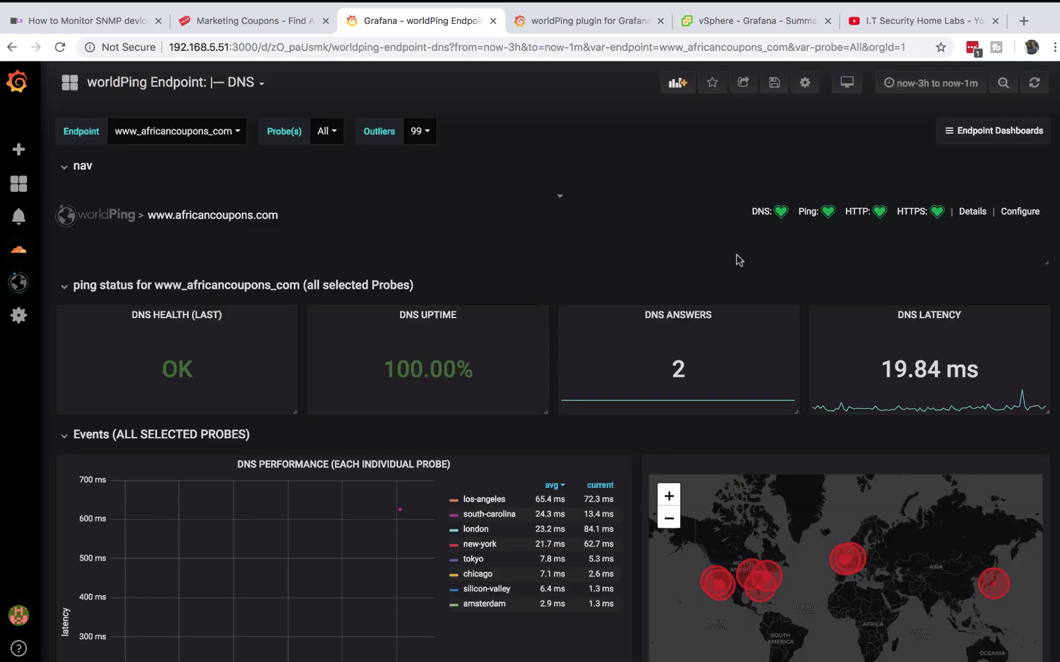
scroll(739, 260, down, 5)
mouse_move(765, 338)
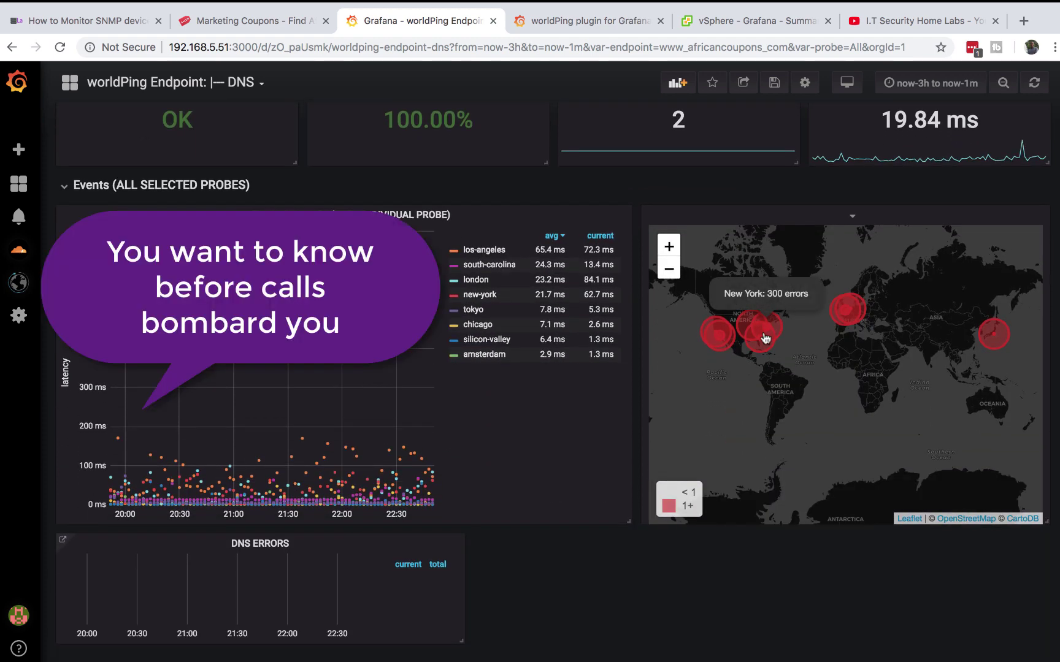
mouse_move(713, 340)
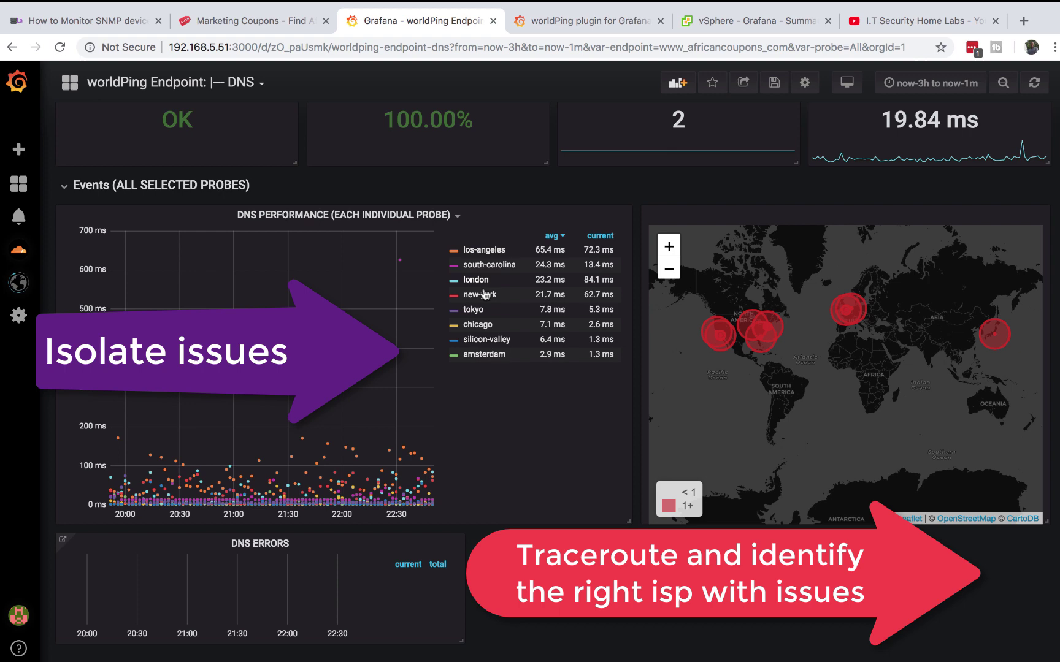
scroll(485, 295, up, 5)
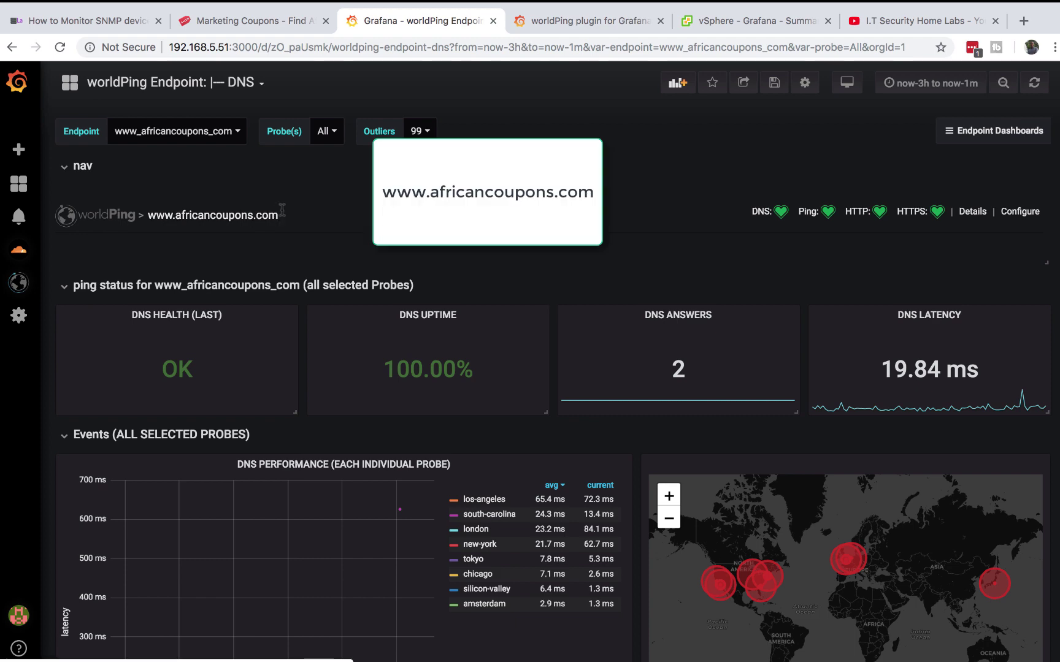
click(213, 215)
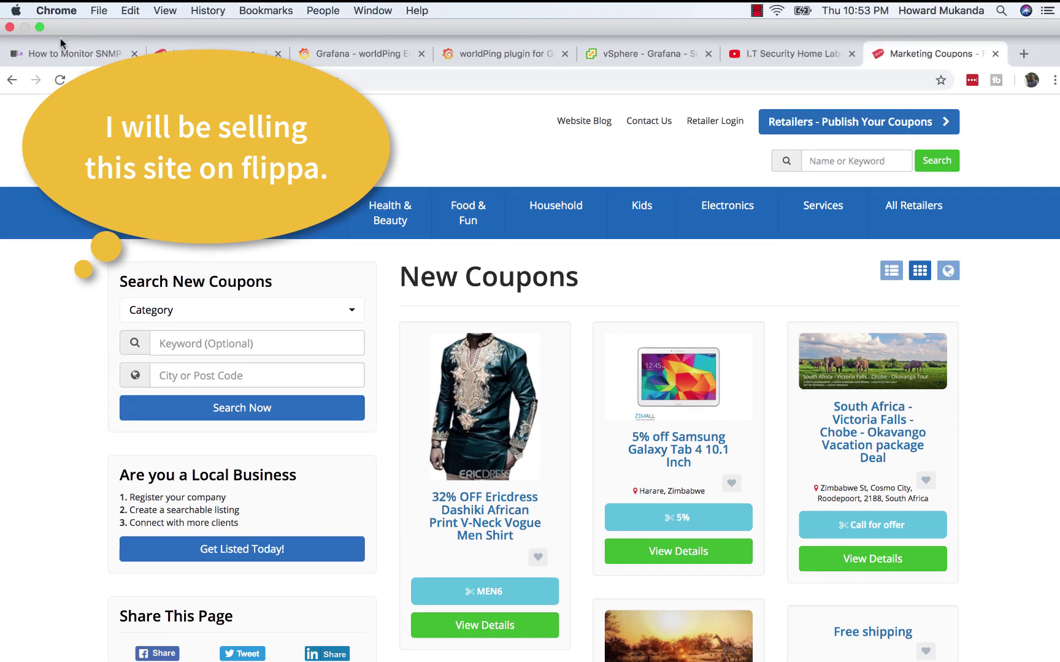
mouse_move(61, 38)
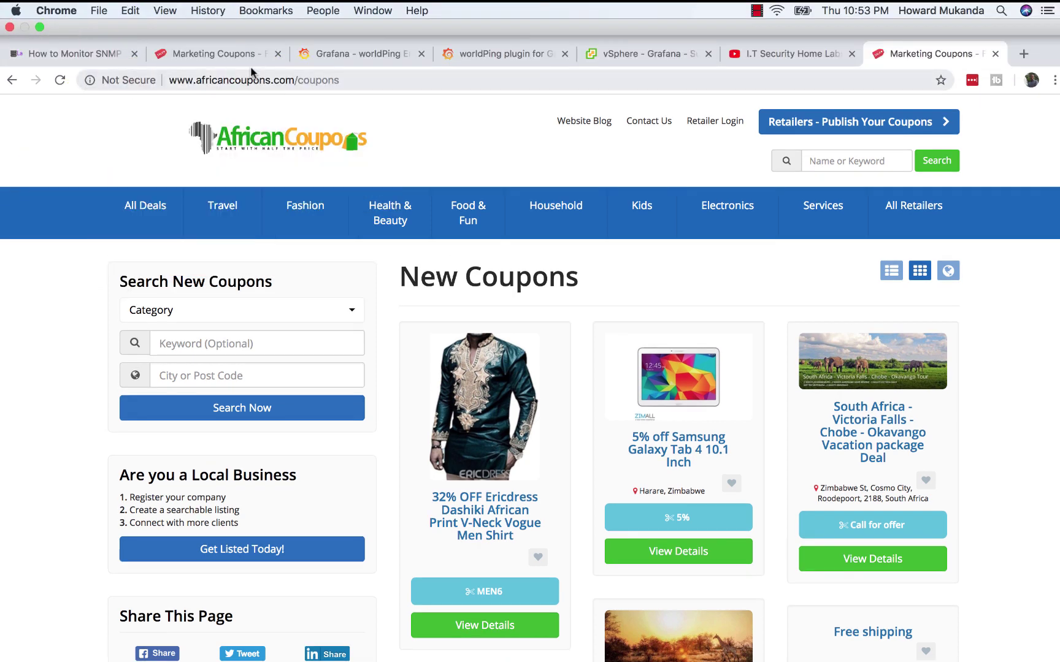
click(340, 55)
click(232, 52)
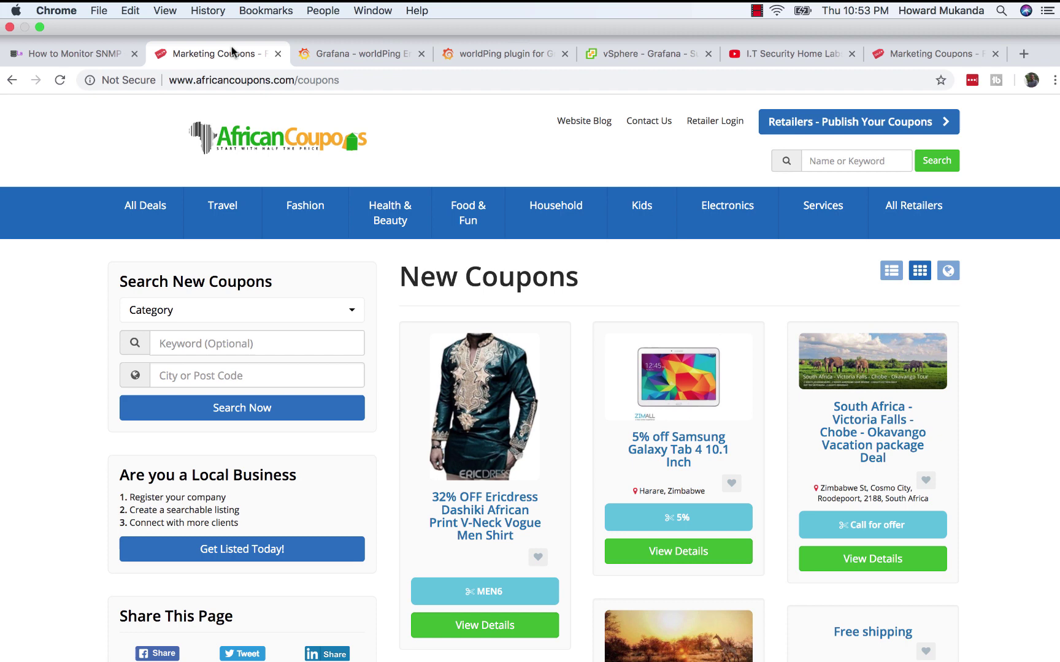
click(353, 54)
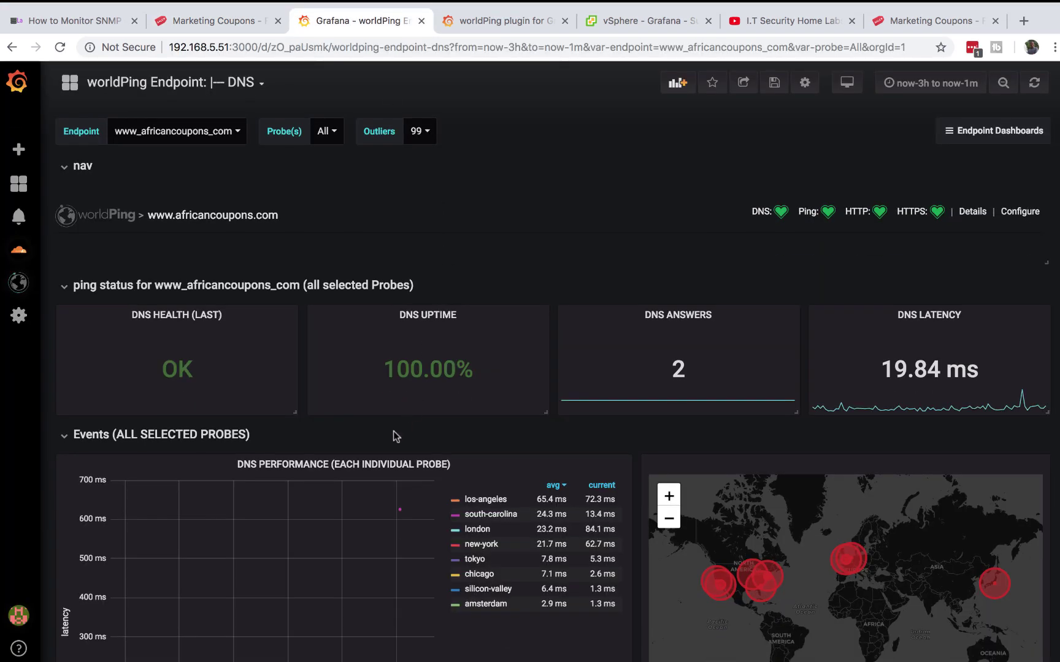
Scroll the DNS dashboard and inspect the per-probe performance map.
scroll(393, 431, down, 5)
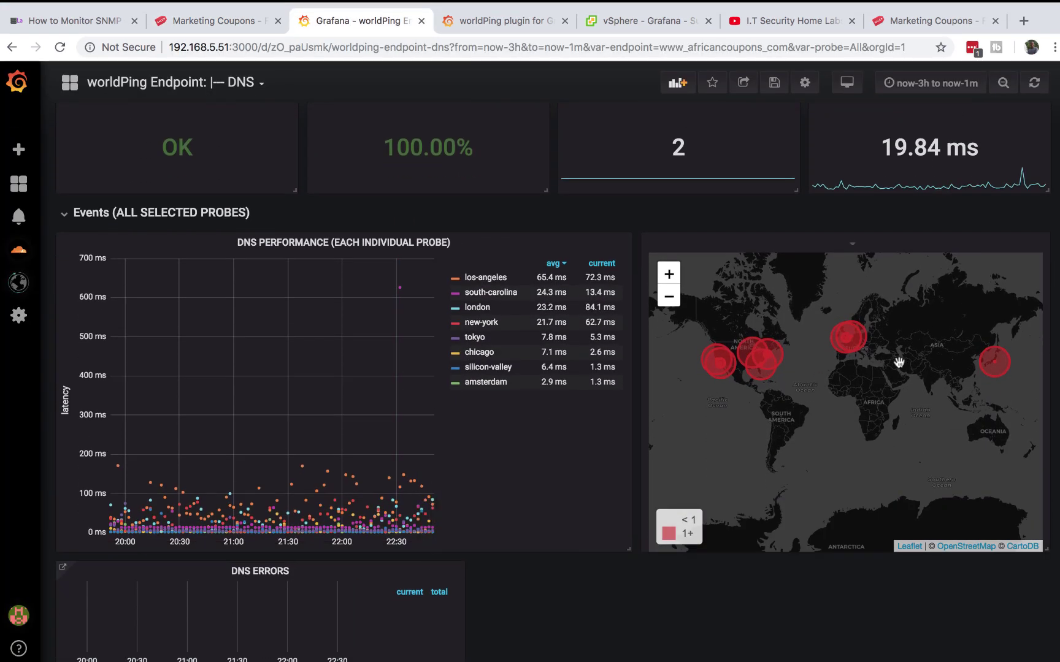
mouse_move(998, 367)
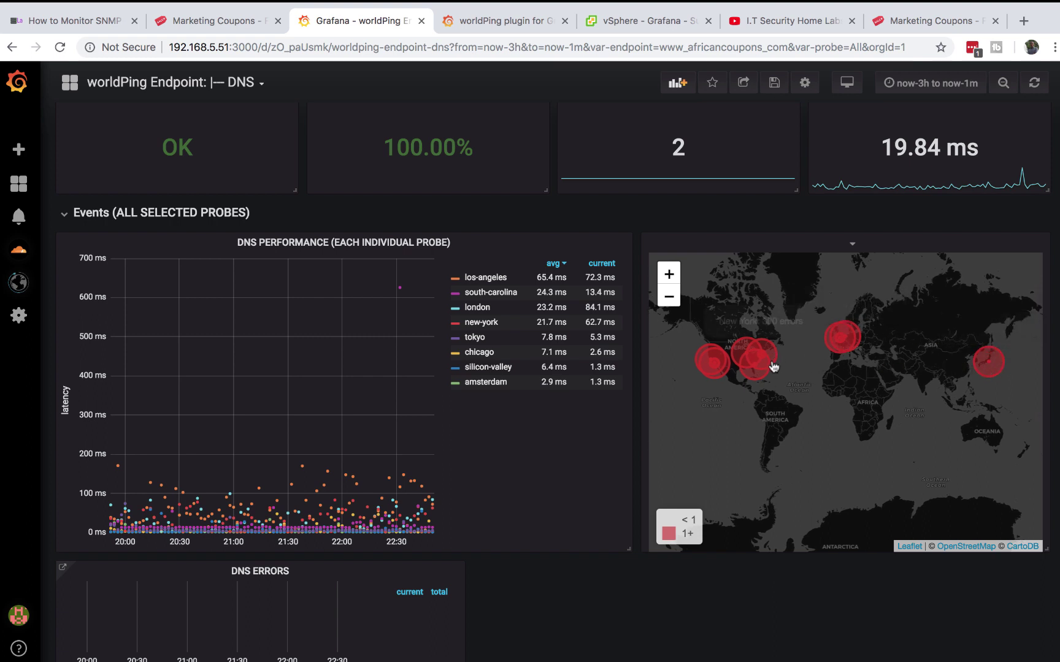
mouse_move(766, 369)
mouse_move(715, 362)
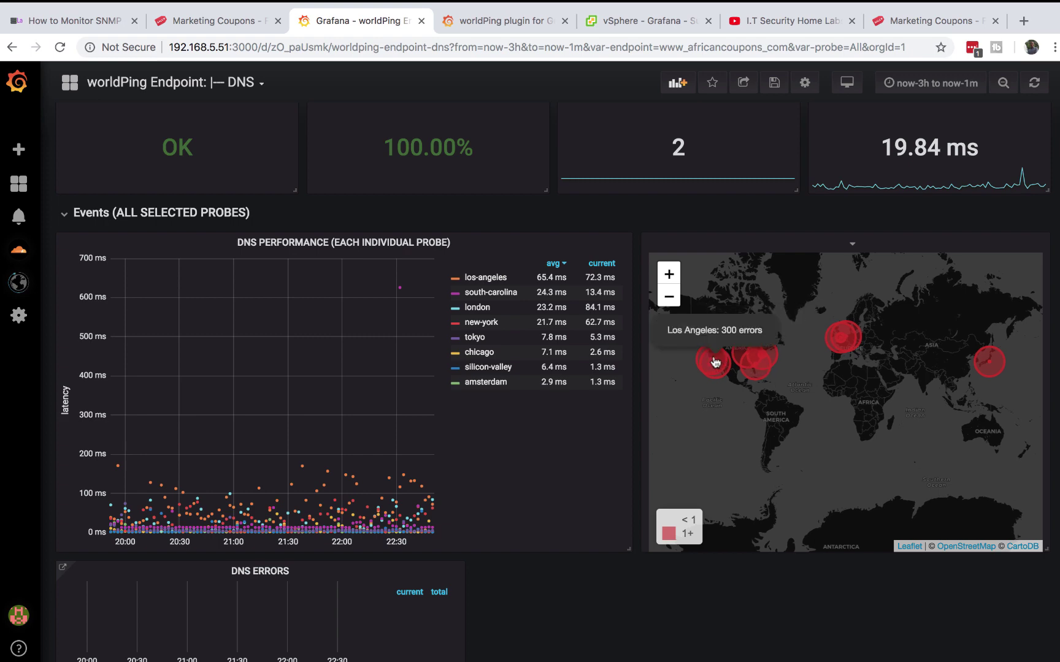
scroll(500, 368, up, 4)
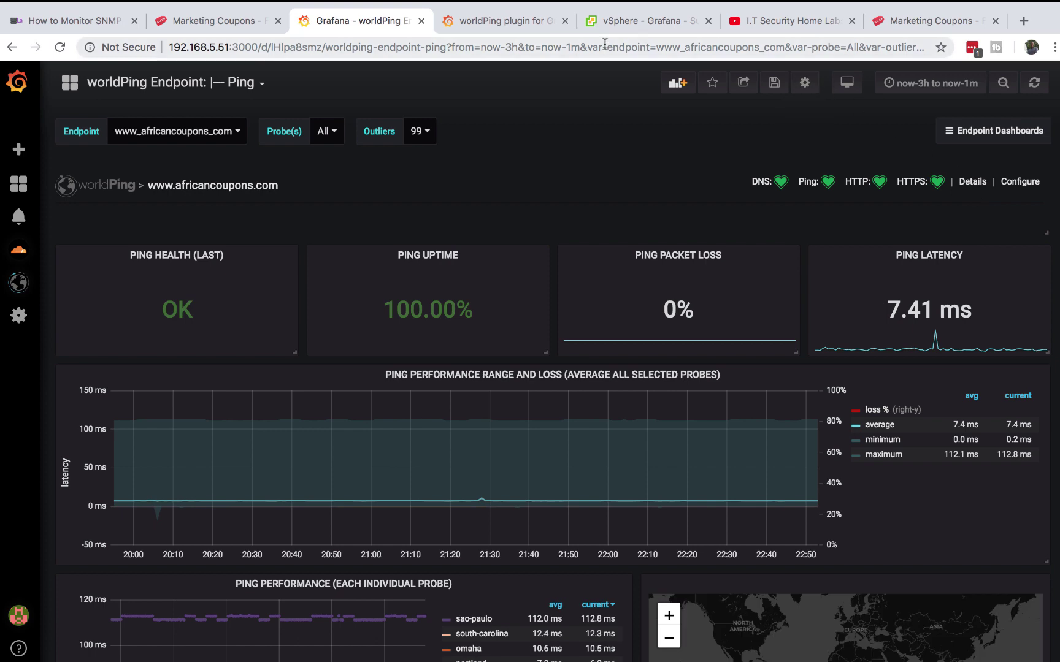
Copy the grafana-cli worldPing install command from the plugin page's Installation section.
click(485, 22)
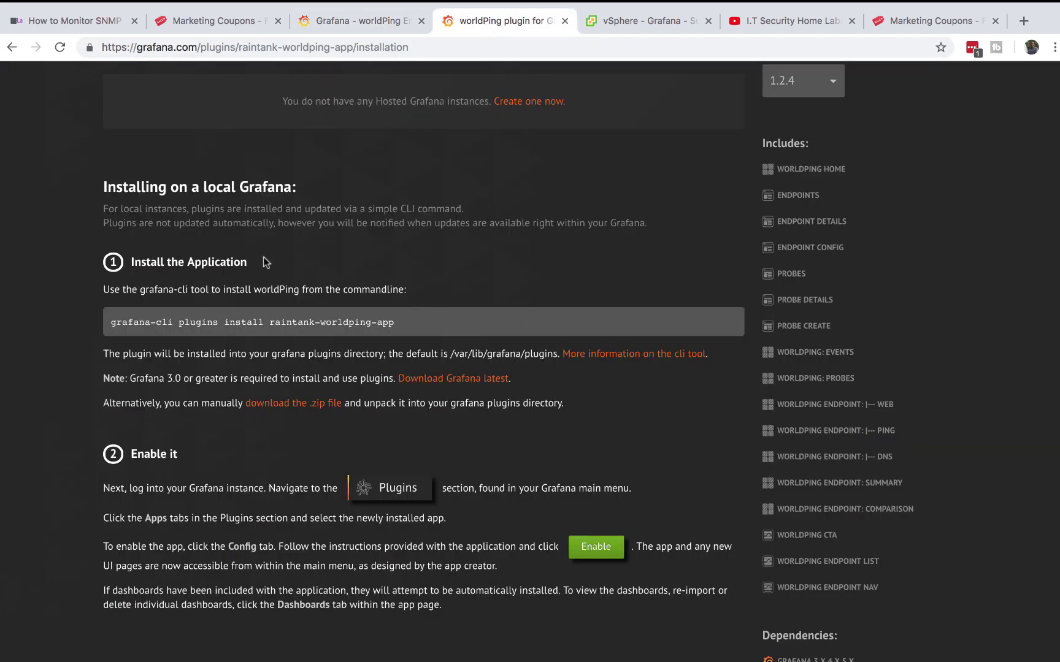
scroll(406, 248, up, 7)
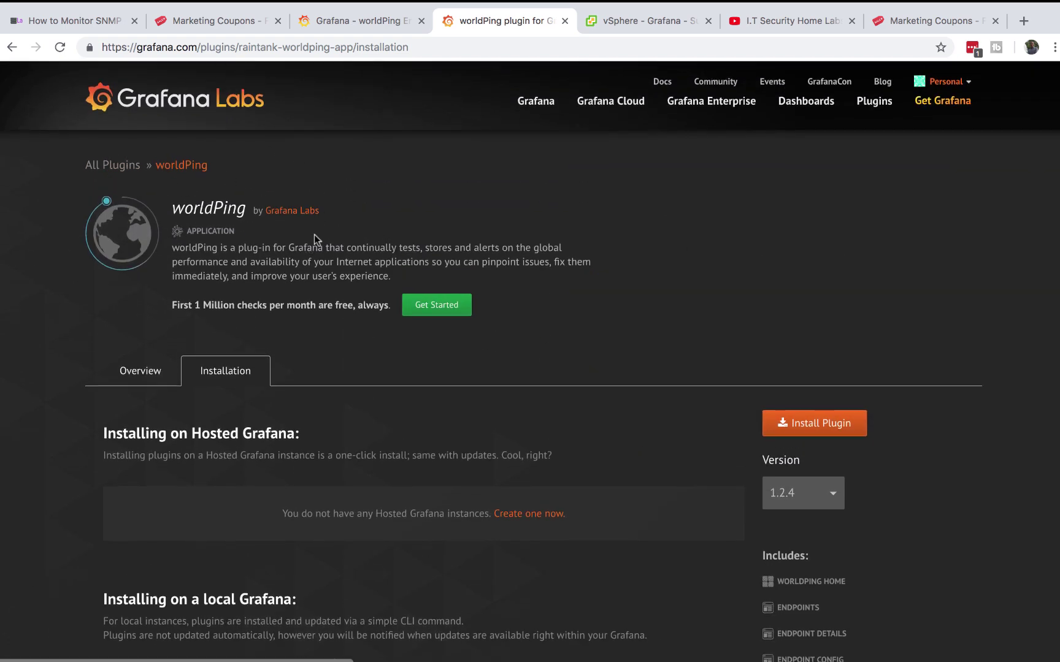
scroll(371, 323, down, 5)
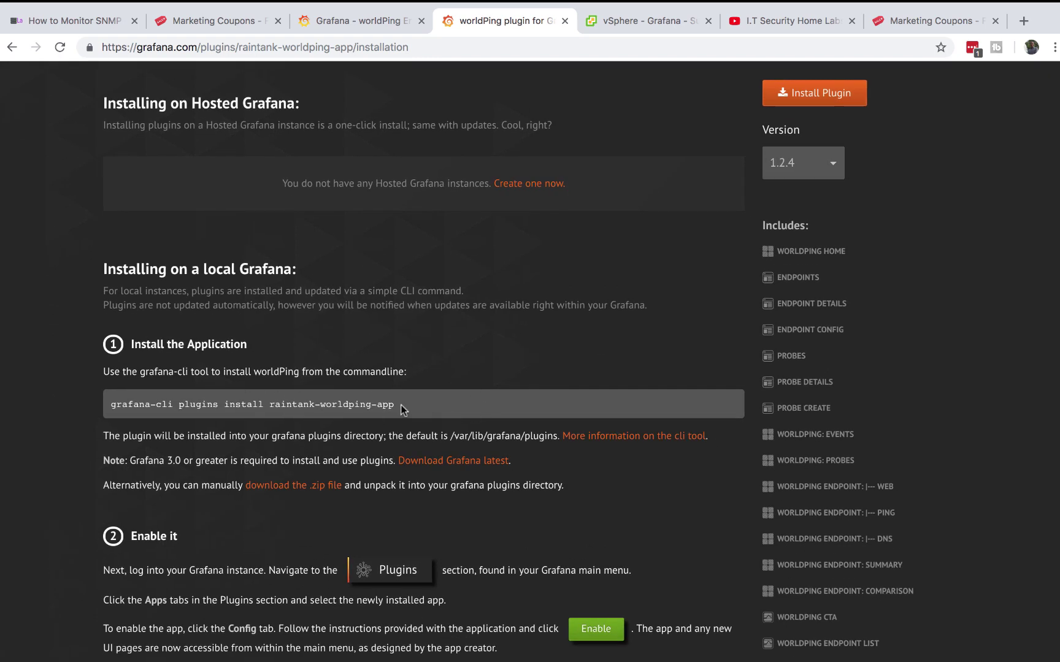
drag(398, 405, 105, 409)
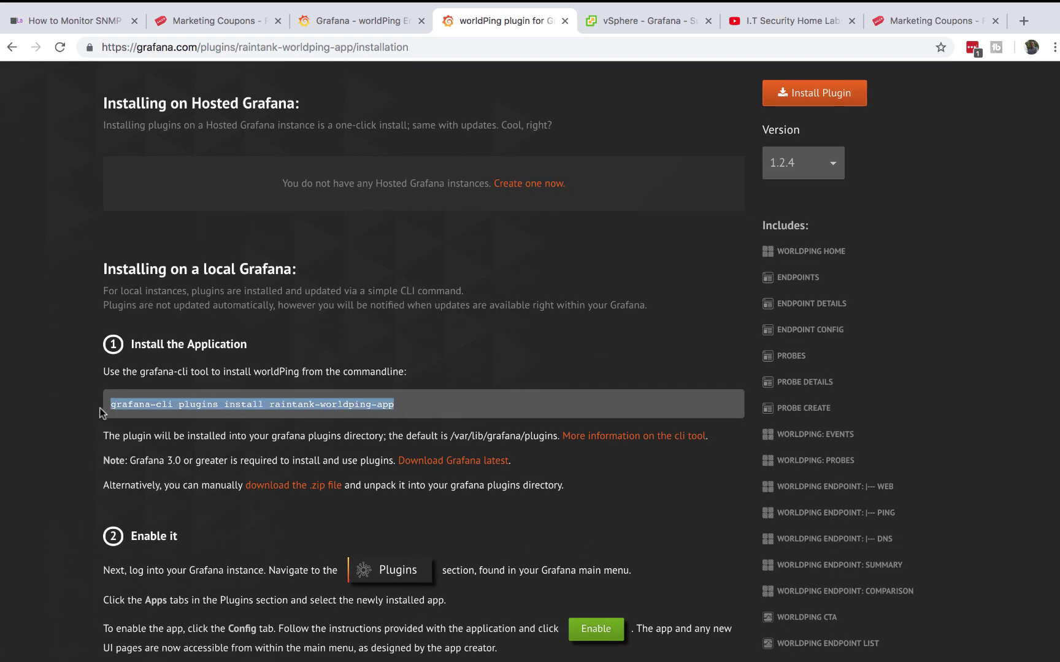
right_click(149, 407)
click(186, 435)
In Terminal, run docker exec -it grafana /bin/bash to enter the grafana container.
mouse_move(591, 655)
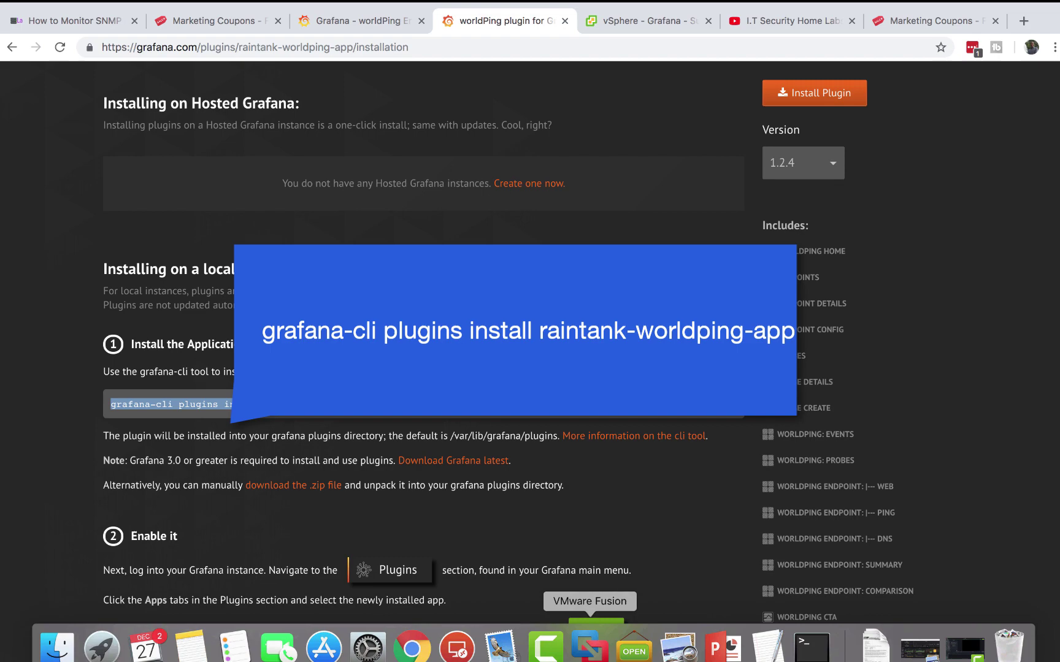
click(813, 655)
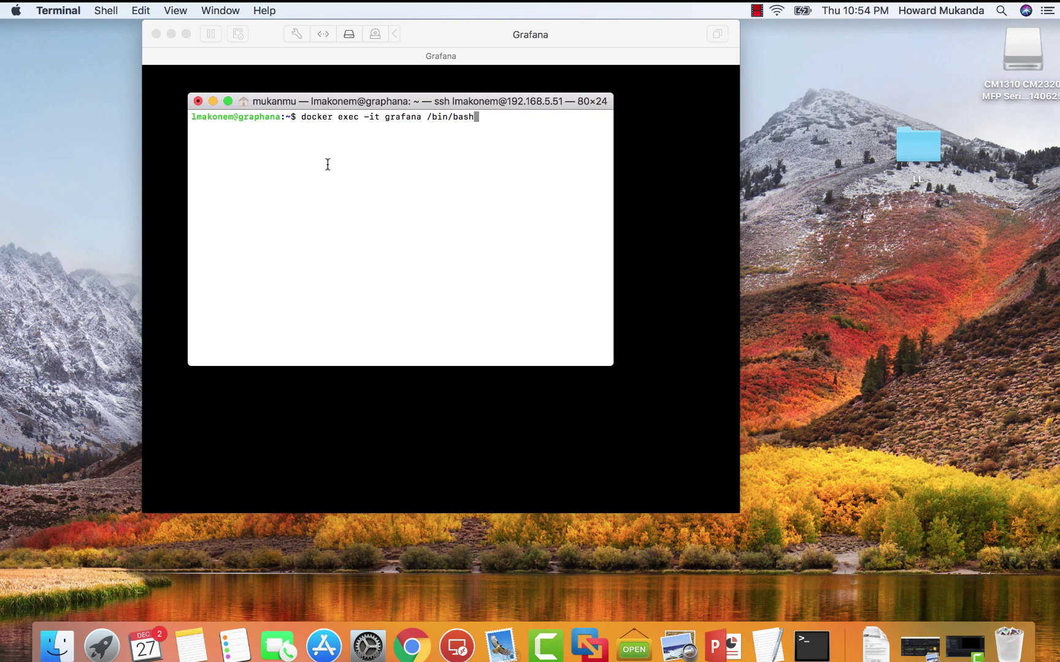
key(Return)
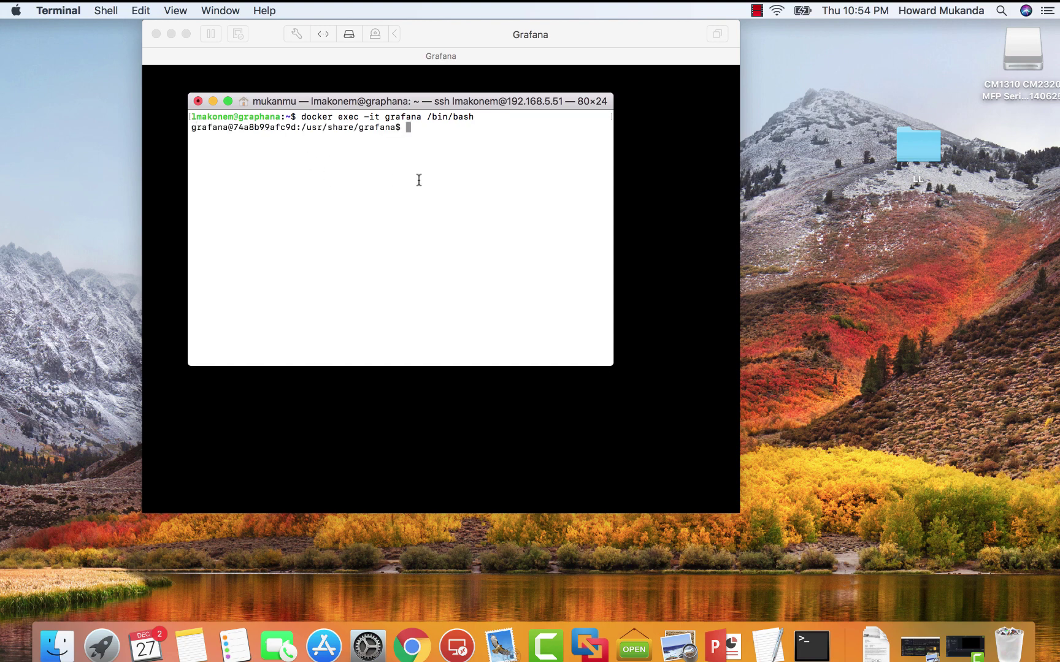
Paste and run 'grafana-cli plugins install raintank-worldping-app' inside the container.
right_click(419, 125)
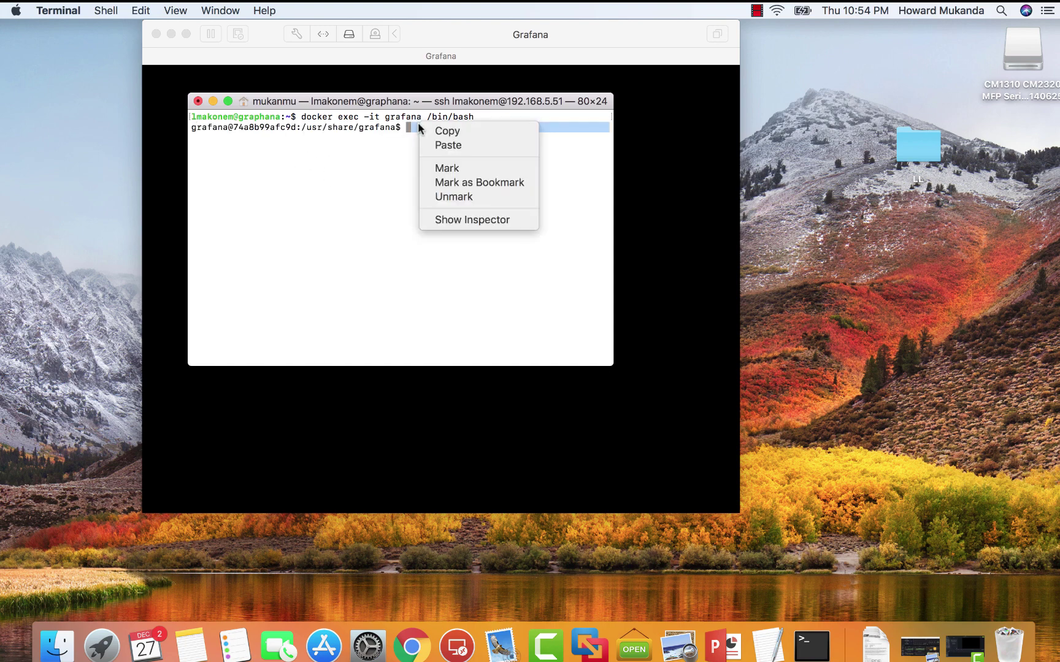
click(454, 146)
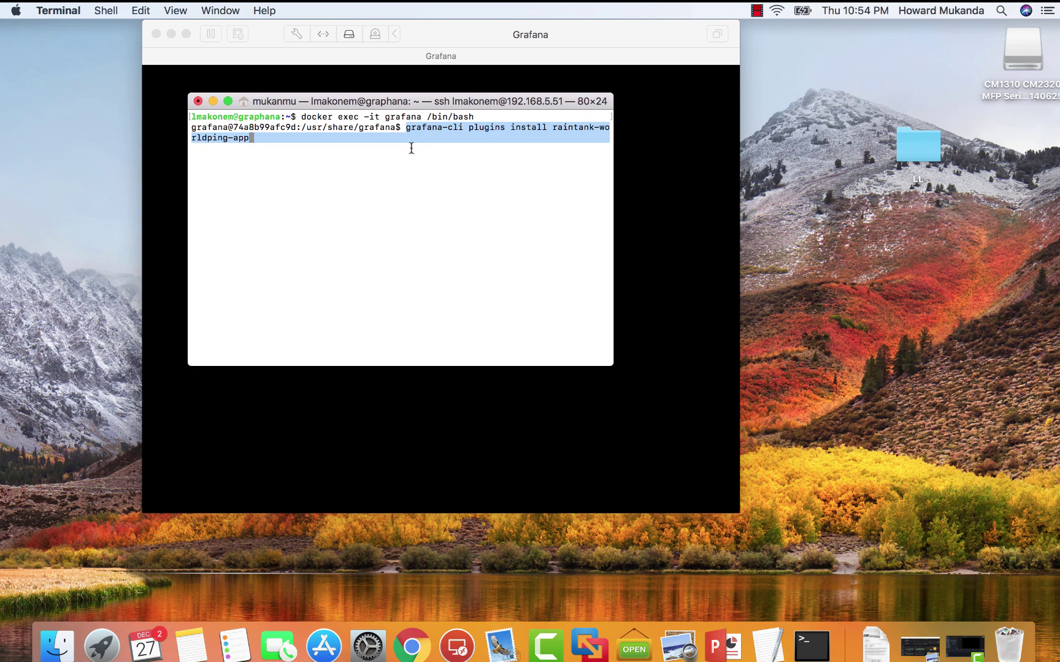
click(354, 159)
key(Return)
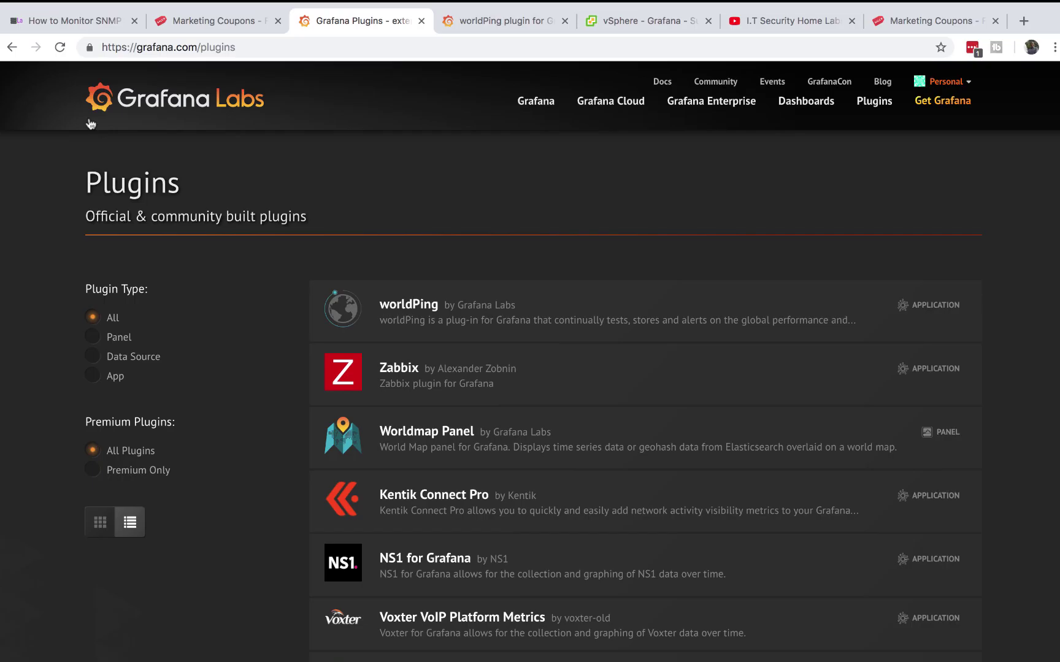
Go back to the local Grafana Home, which lists worldPing v1.2.4 as installed.
click(12, 48)
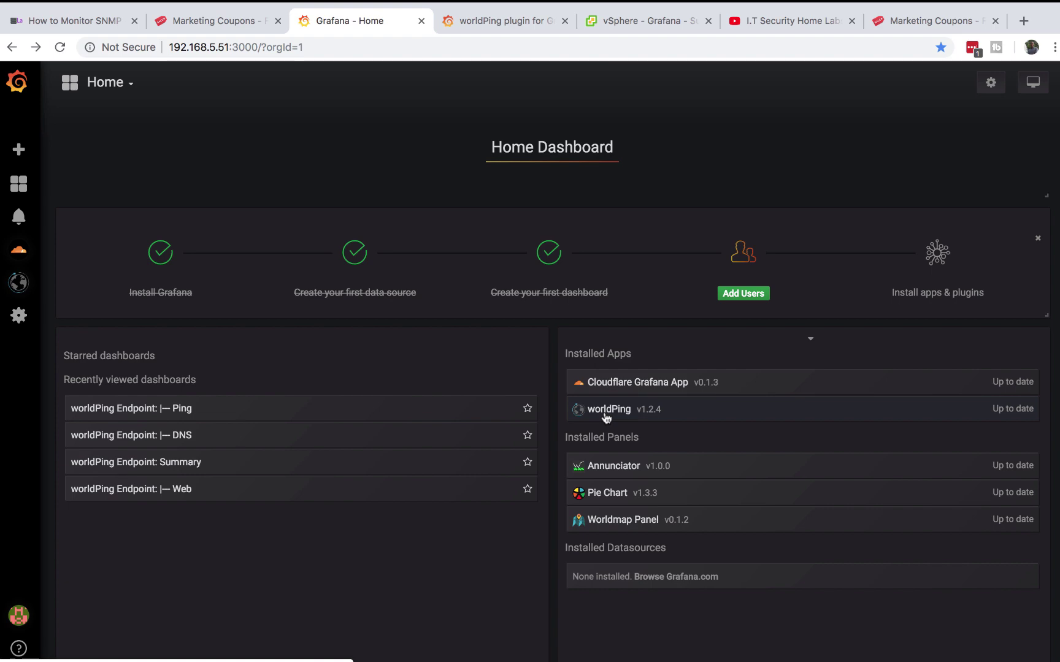
Open the worldPing app from Grafana Home's Installed Apps list.
click(508, 23)
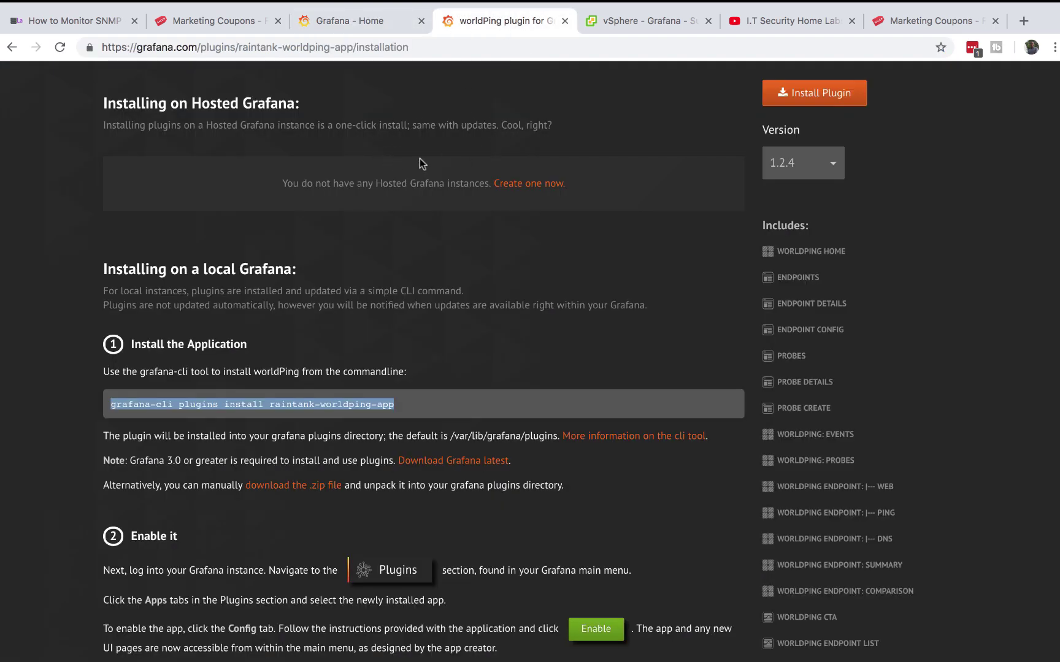
key(ctrl+shift+Tab)
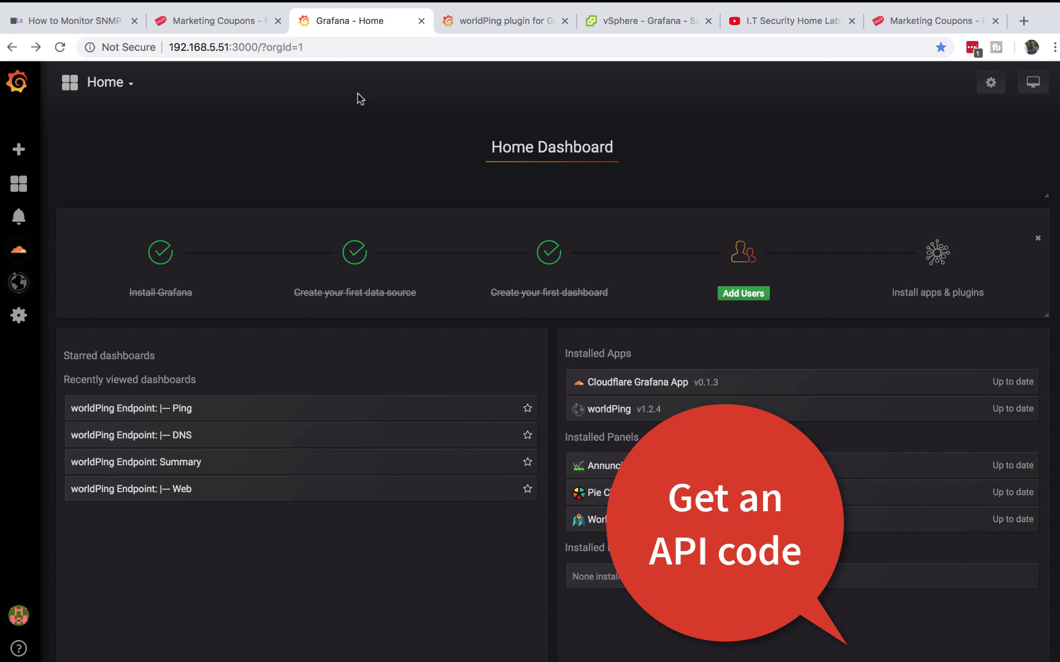
click(612, 408)
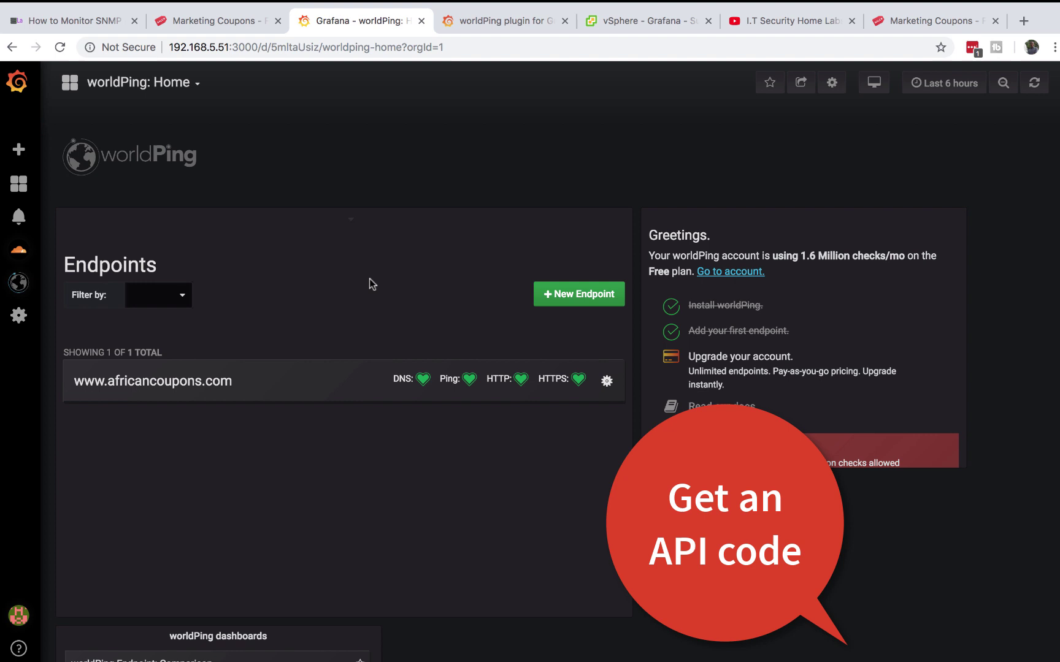
click(563, 297)
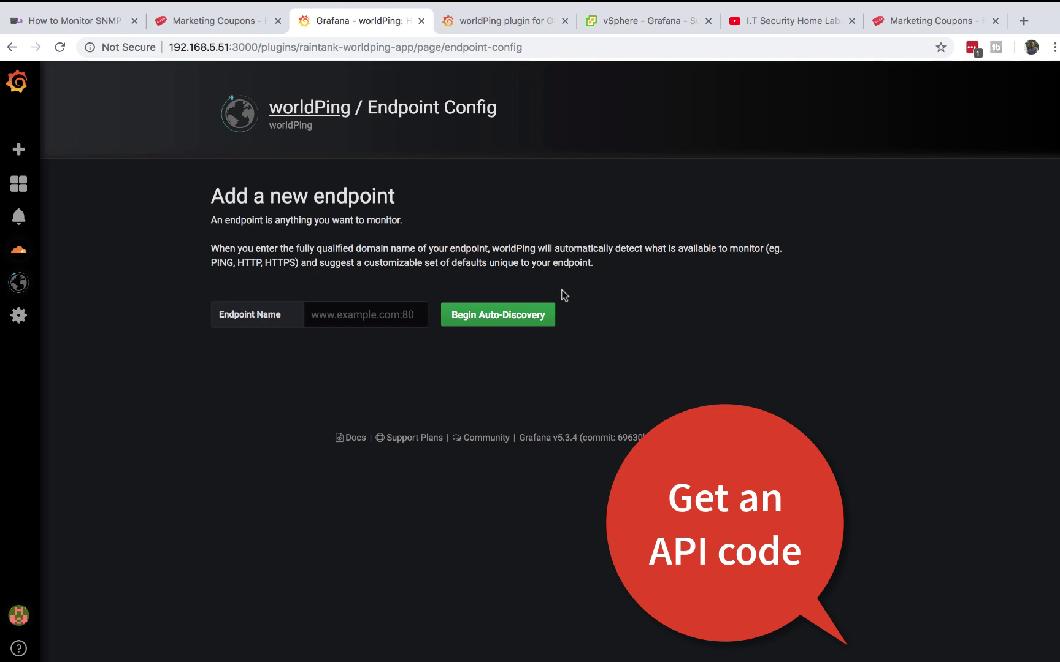
click(334, 314)
text(www.)
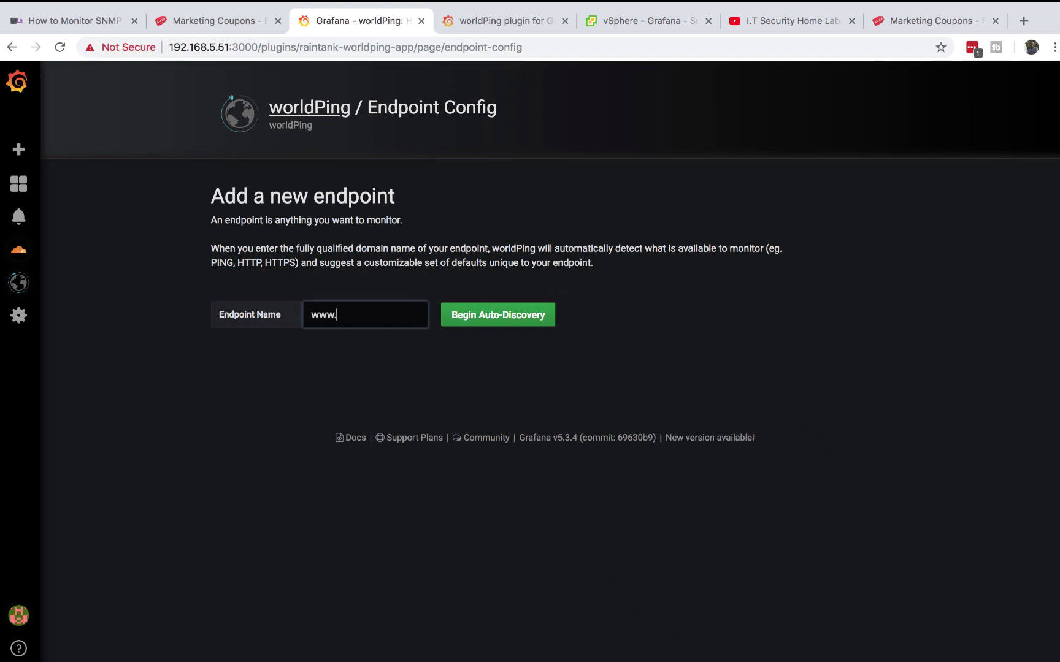
text(lahilabs.com)
click(501, 317)
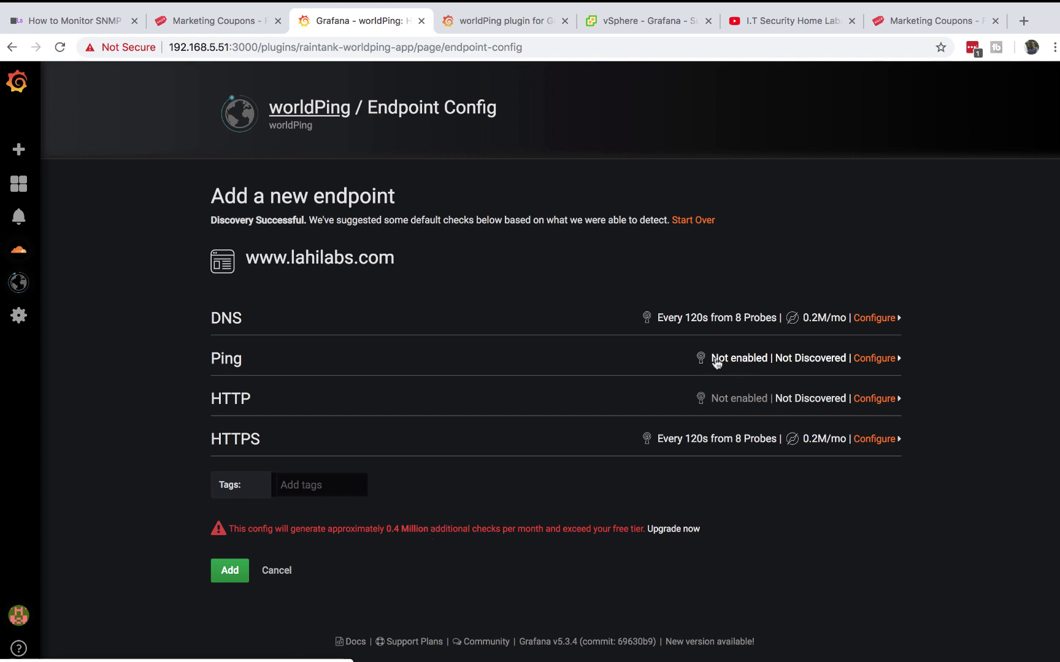
click(869, 359)
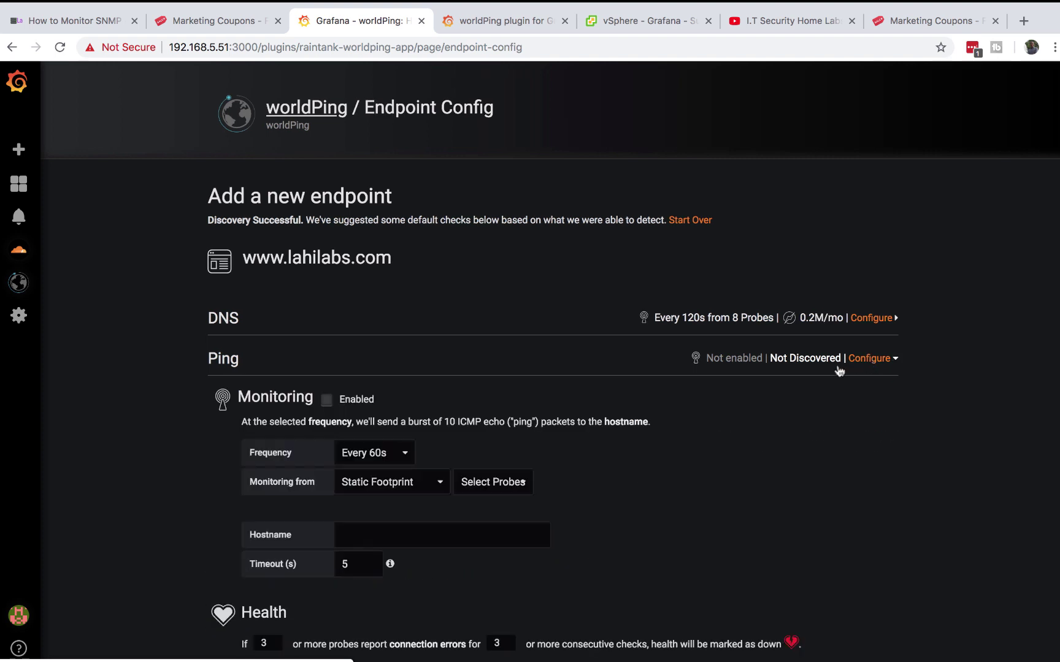
click(325, 402)
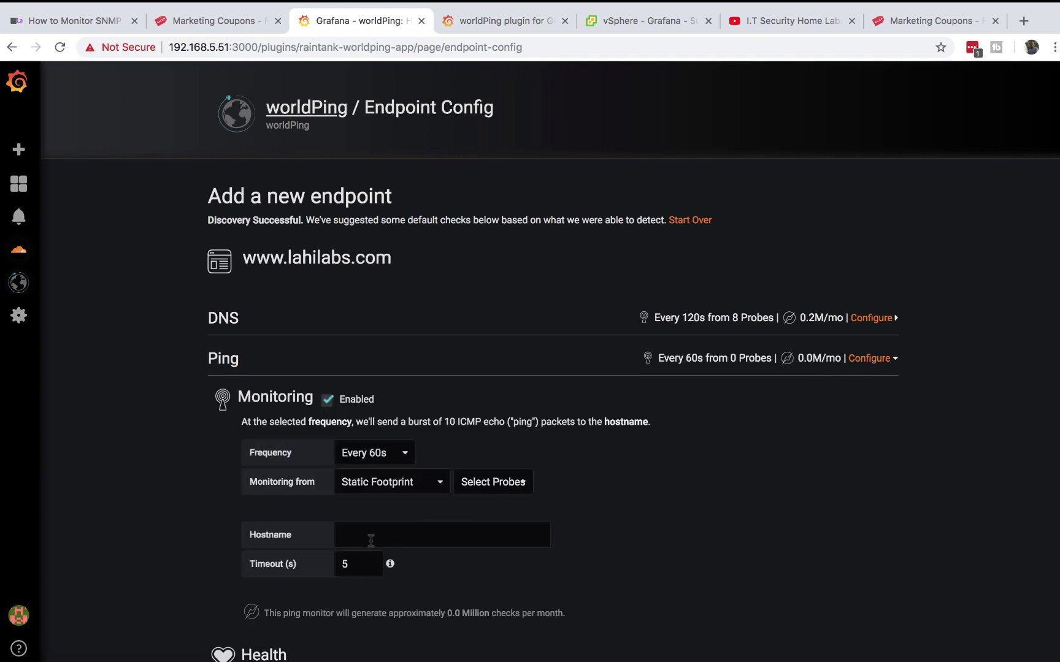
click(371, 539)
text(www)
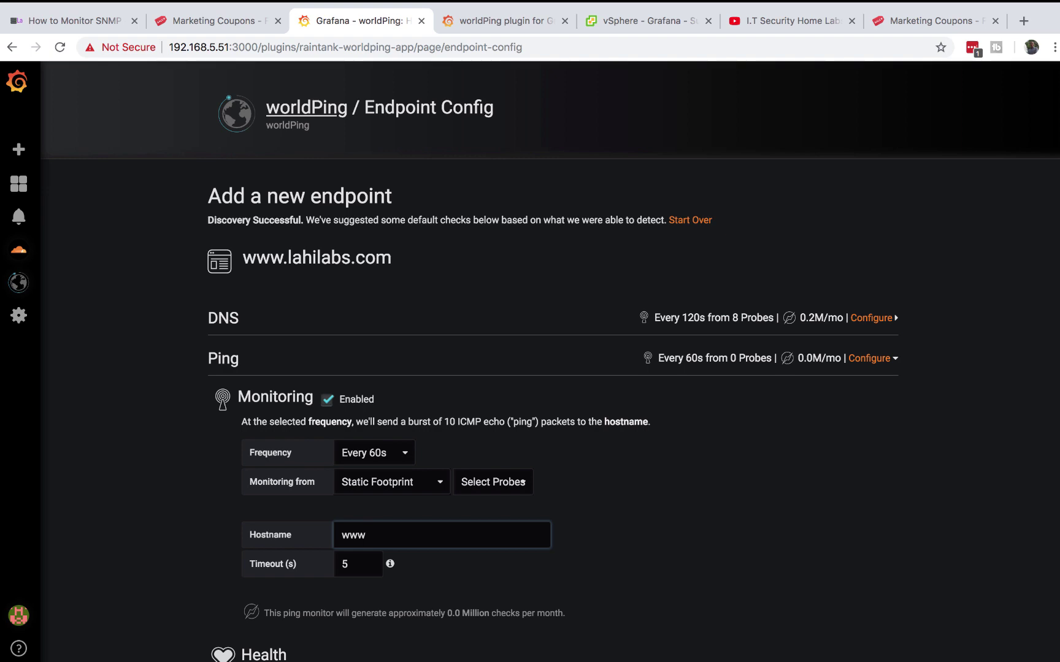
text(.lahilabs.com)
scroll(530, 362, down, 7)
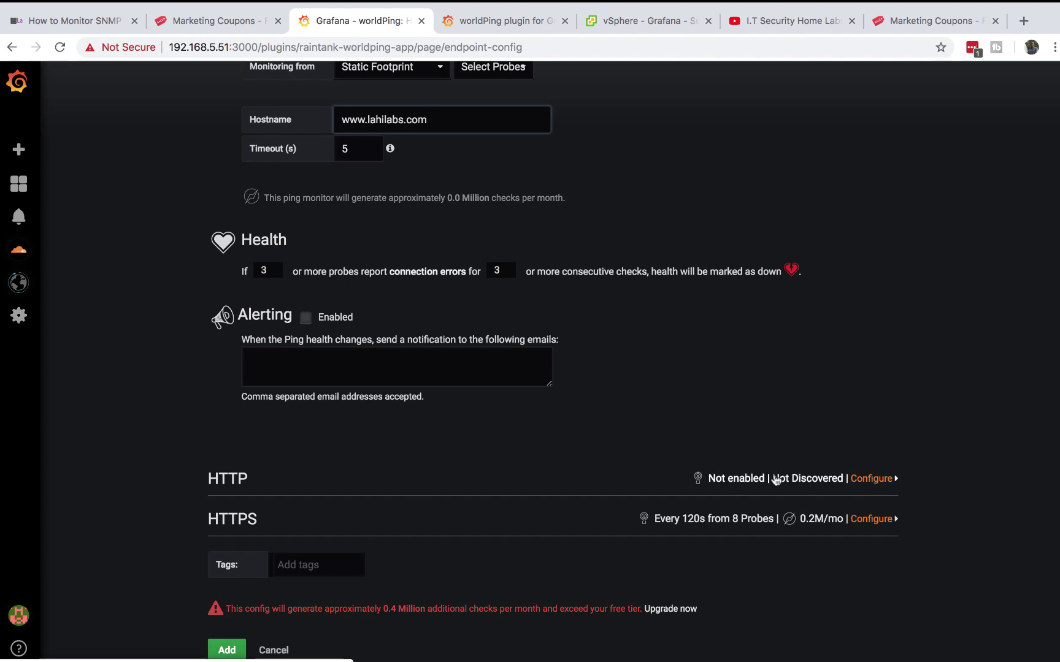
click(872, 479)
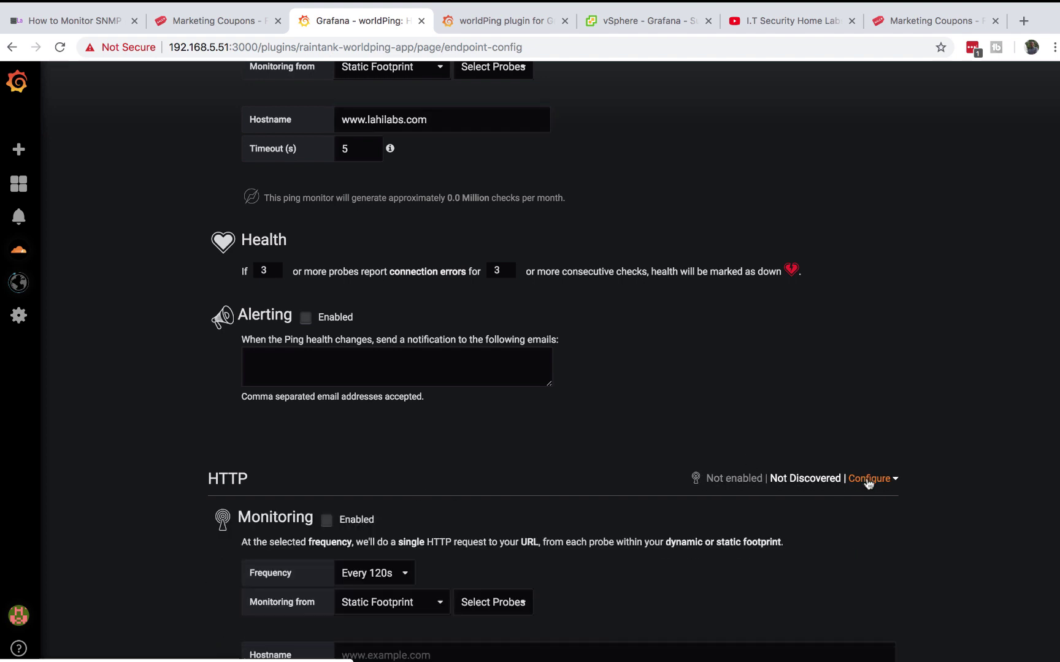
click(327, 520)
scroll(331, 521, down, 5)
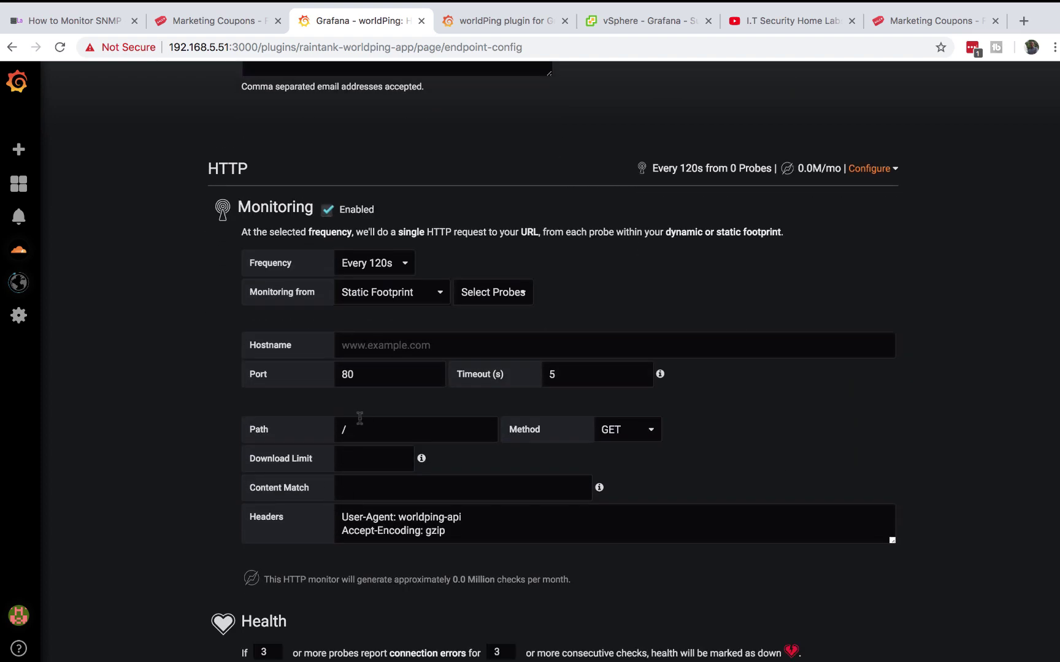
click(349, 352)
text(www)
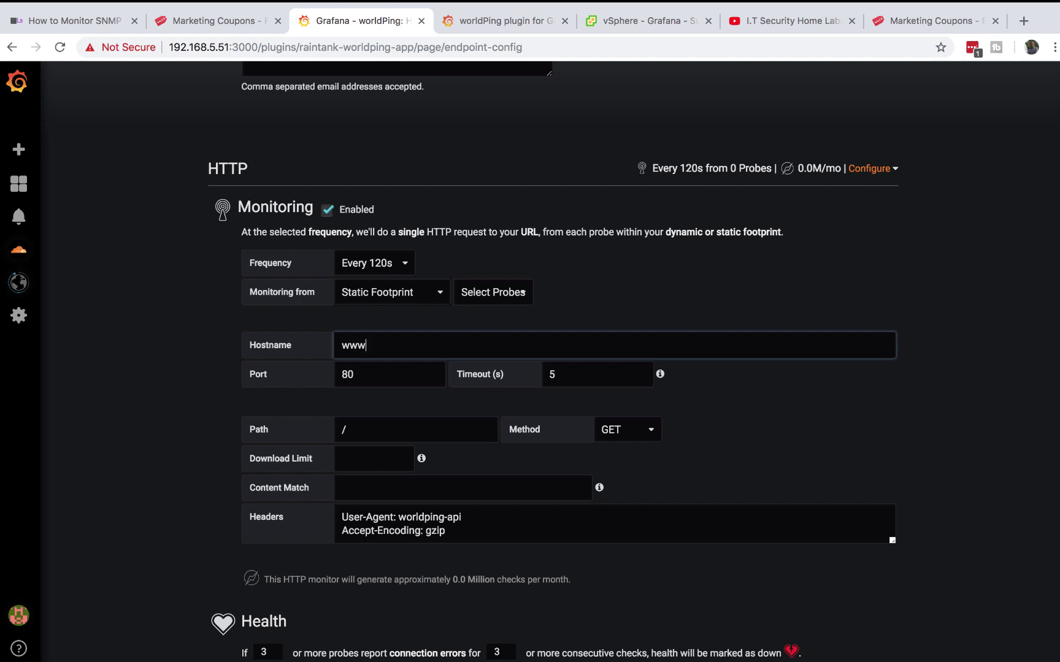
text(.lahilabs.oc)
text(m)
scroll(552, 362, down, 5)
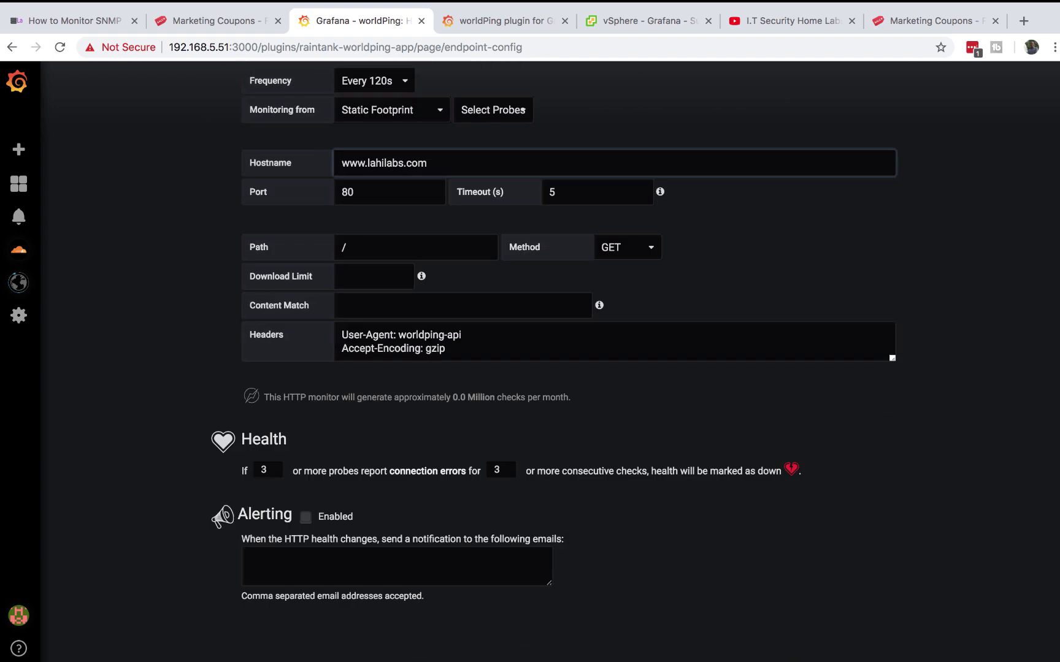
scroll(353, 357, down, 2)
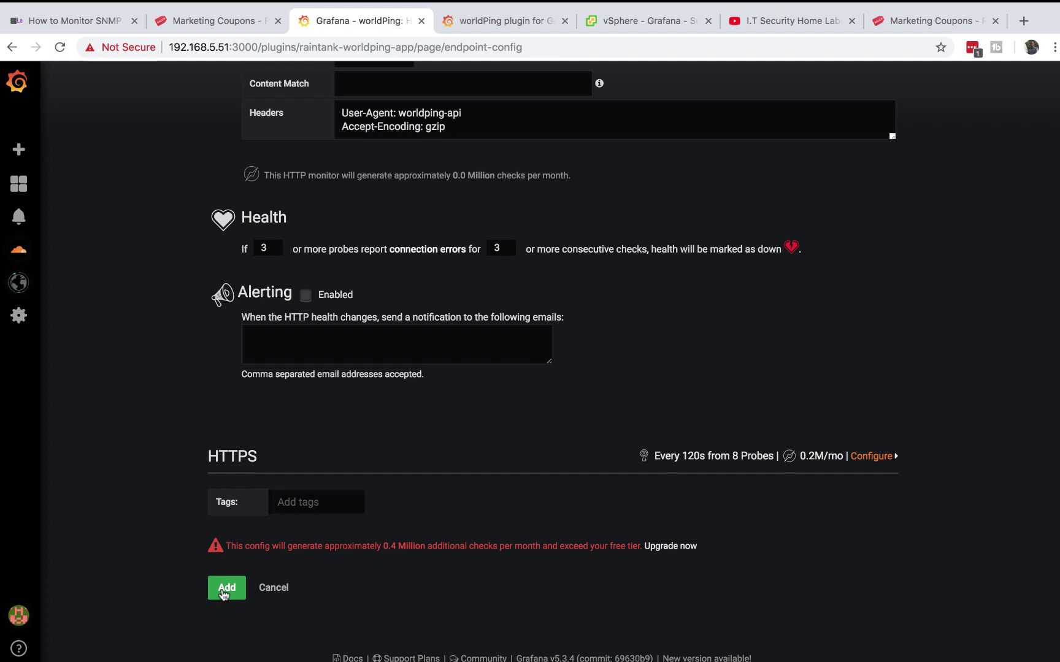
scroll(388, 336, up, 10)
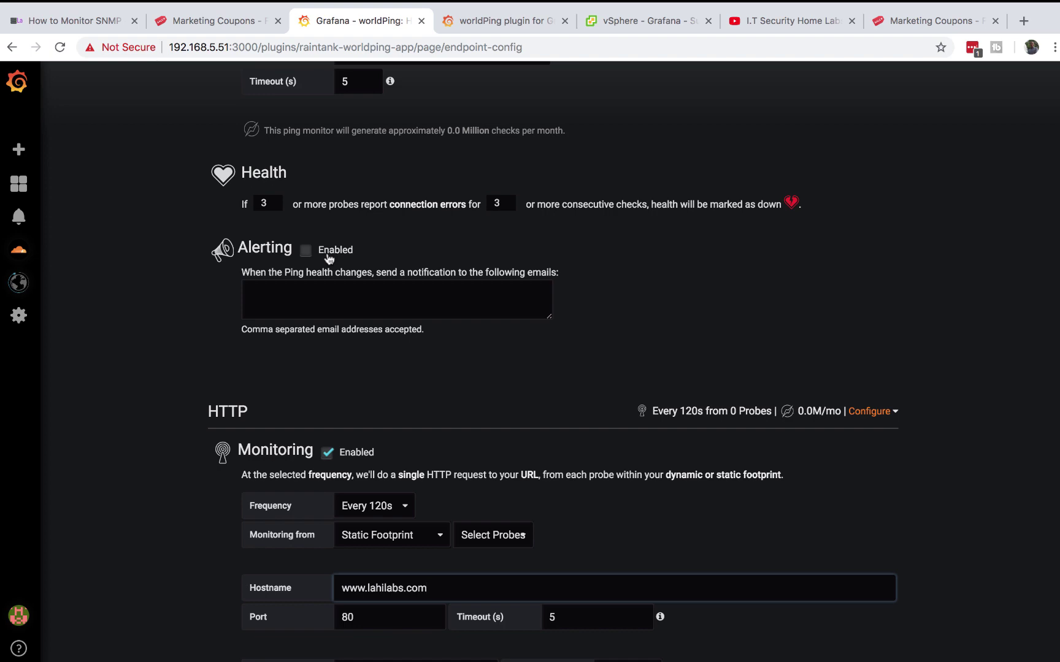
scroll(276, 261, up, 8)
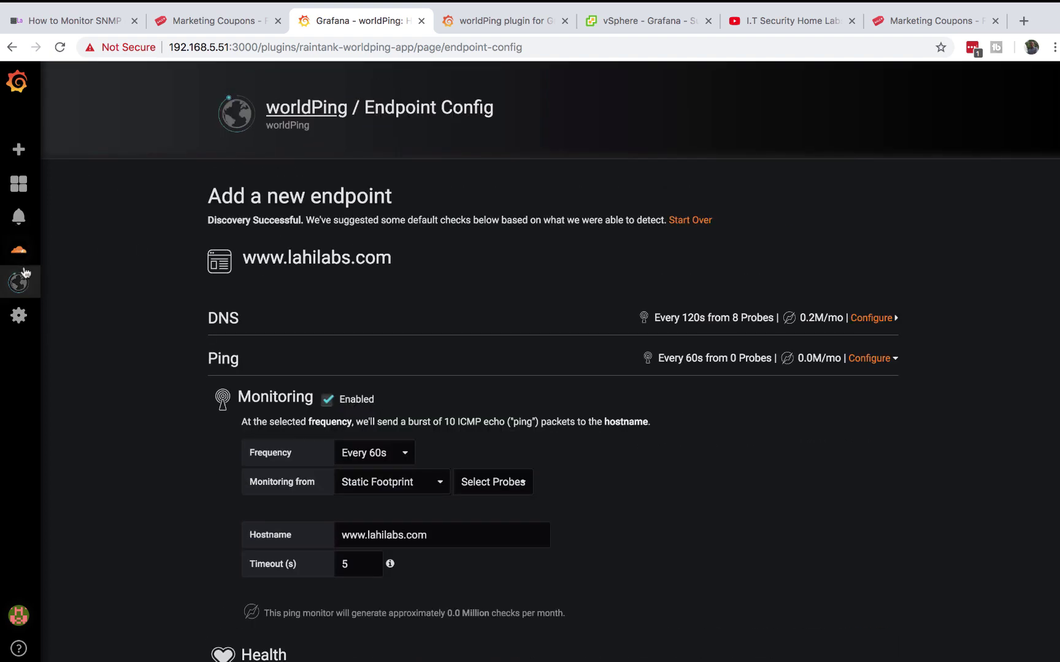
click(24, 273)
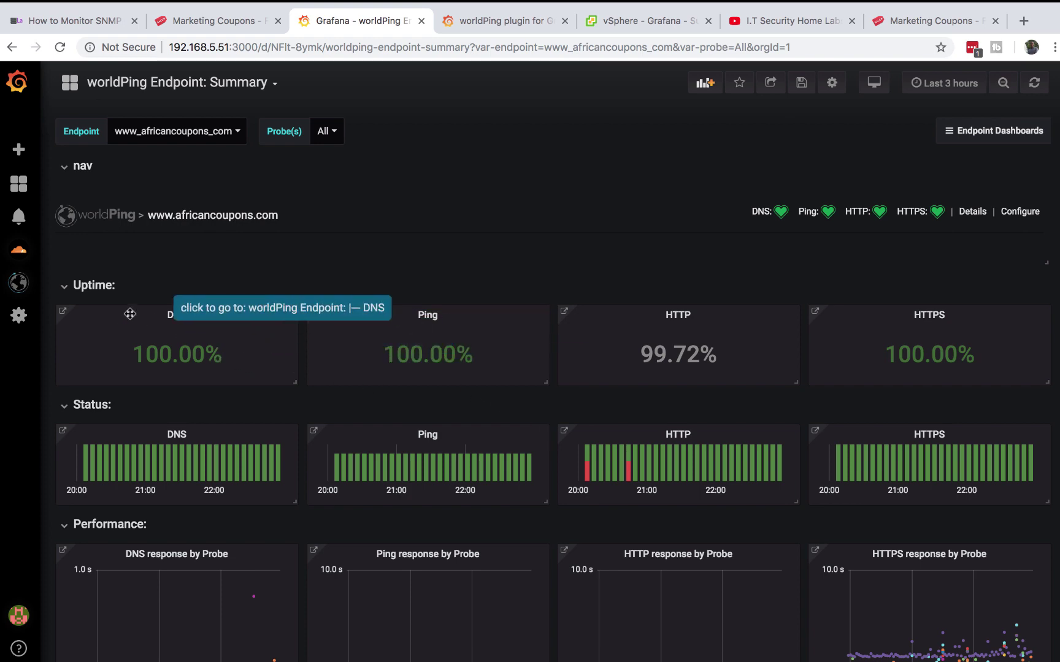
scroll(226, 322, down, 2)
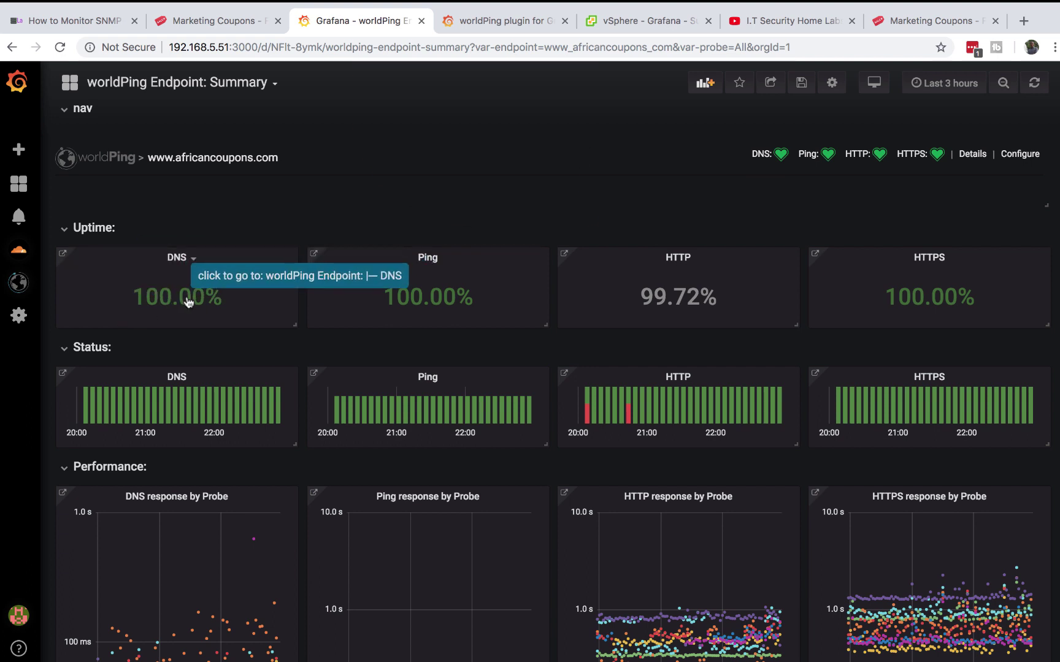
scroll(978, 207, up, 2)
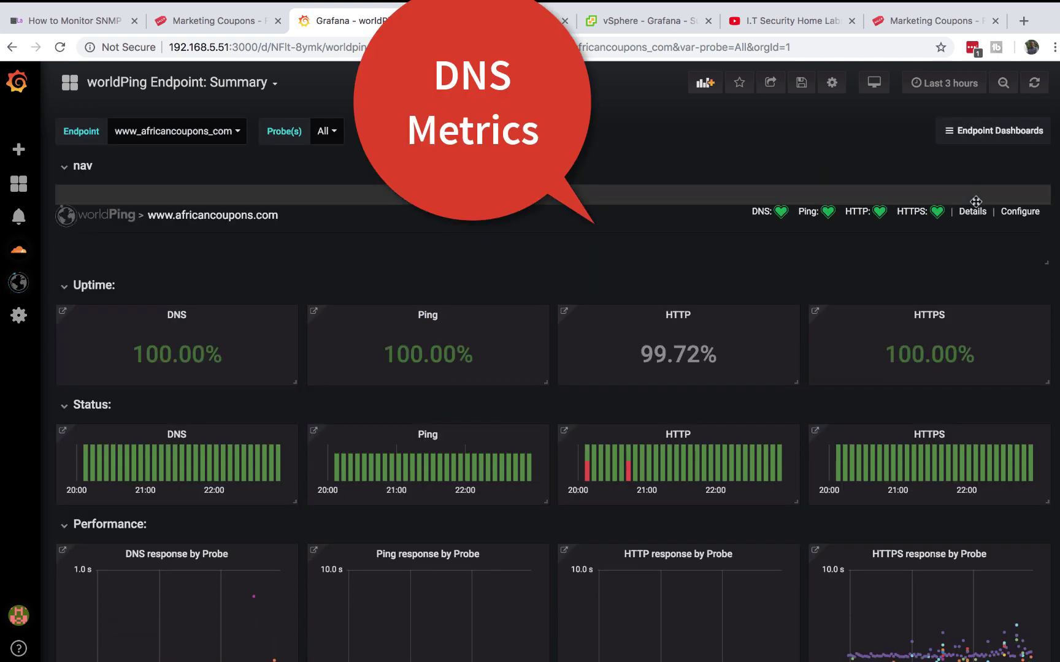
click(995, 132)
Choose 'worldPing Endpoint: |— DNS' to view the endpoint's DNS health, uptime and per-probe latency.
click(968, 175)
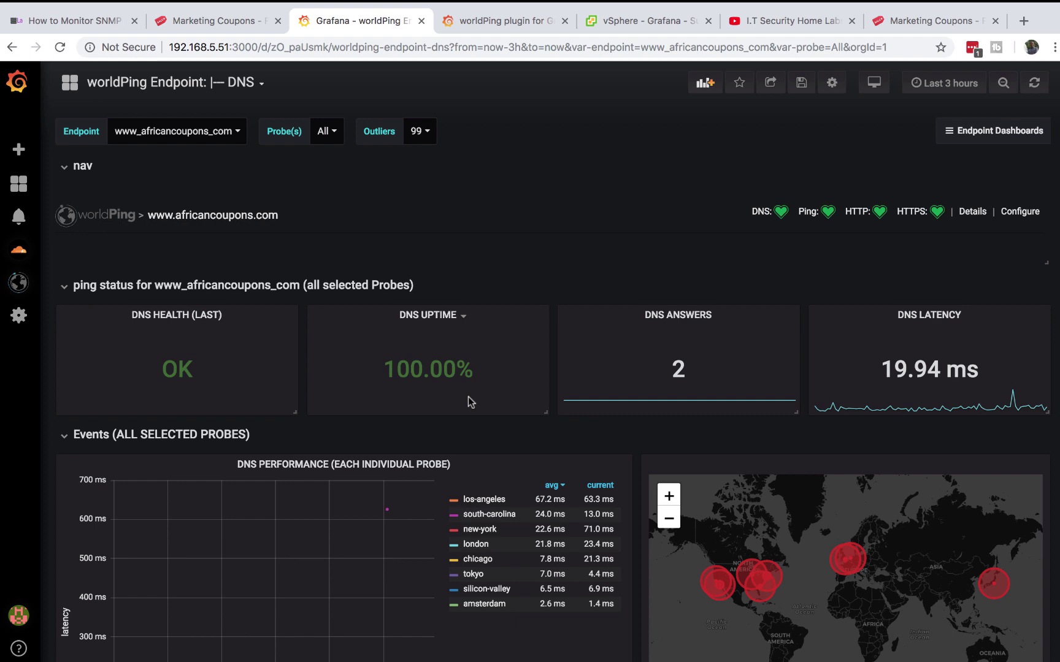
scroll(468, 396, down, 5)
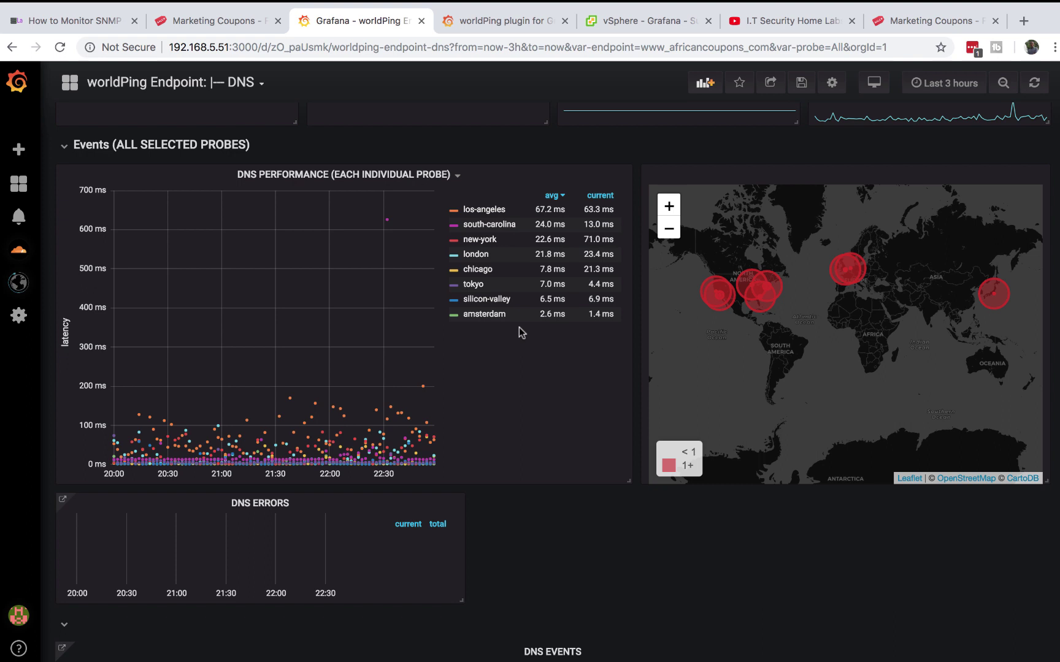
mouse_move(759, 305)
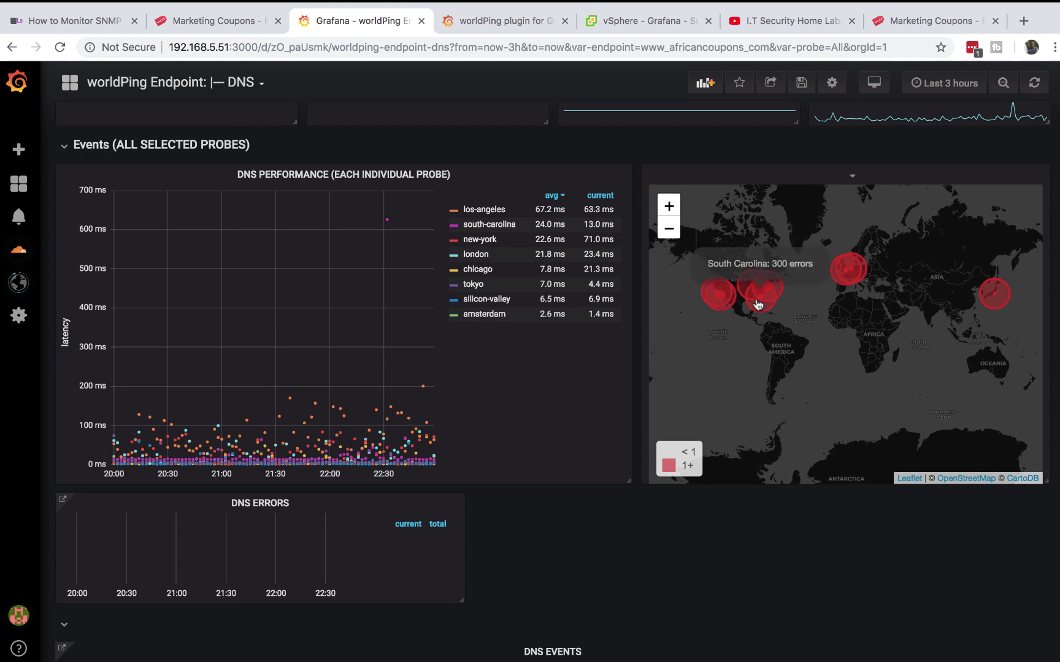
mouse_move(721, 303)
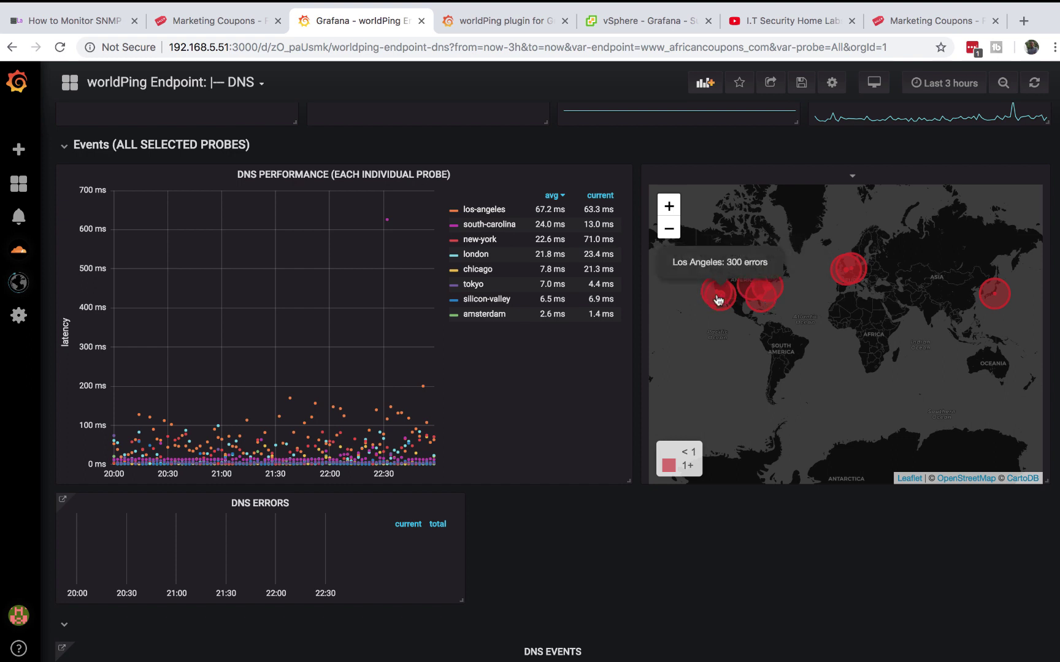
mouse_move(847, 270)
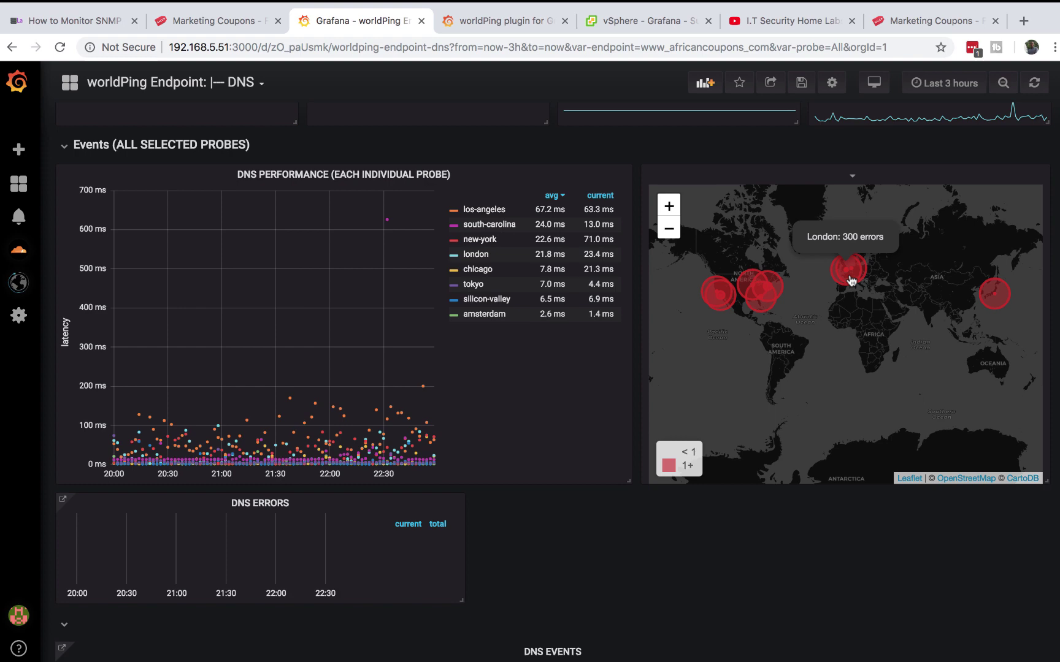
scroll(1050, 377, up, 5)
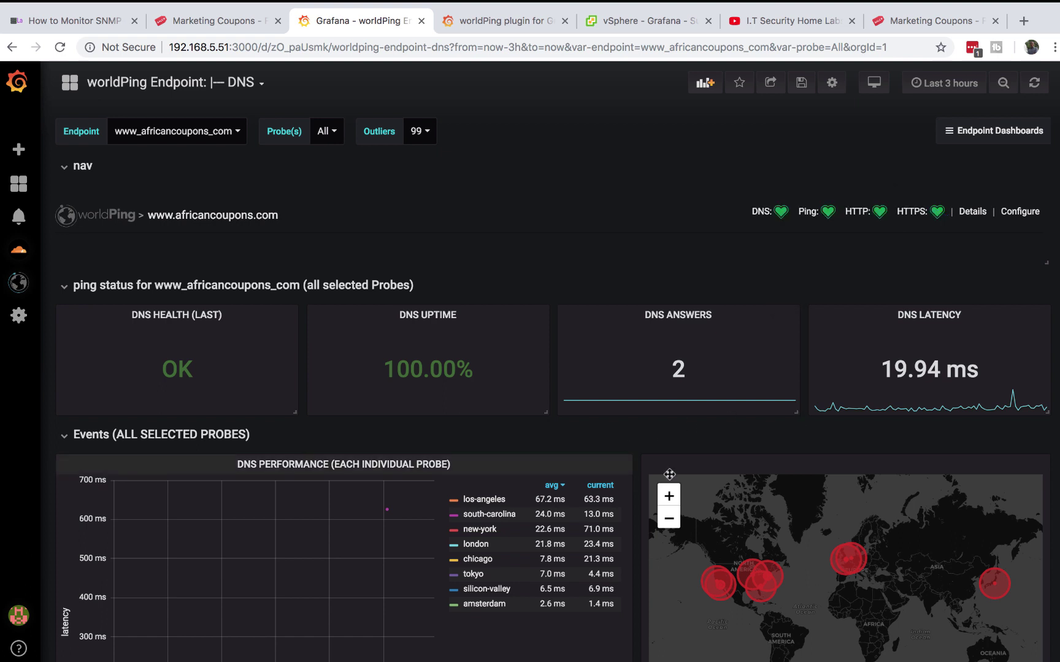
Switch to 'worldPing Endpoint: |— Ping' and scroll through per-probe ping averages, peaking at 112.1 ms.
click(987, 141)
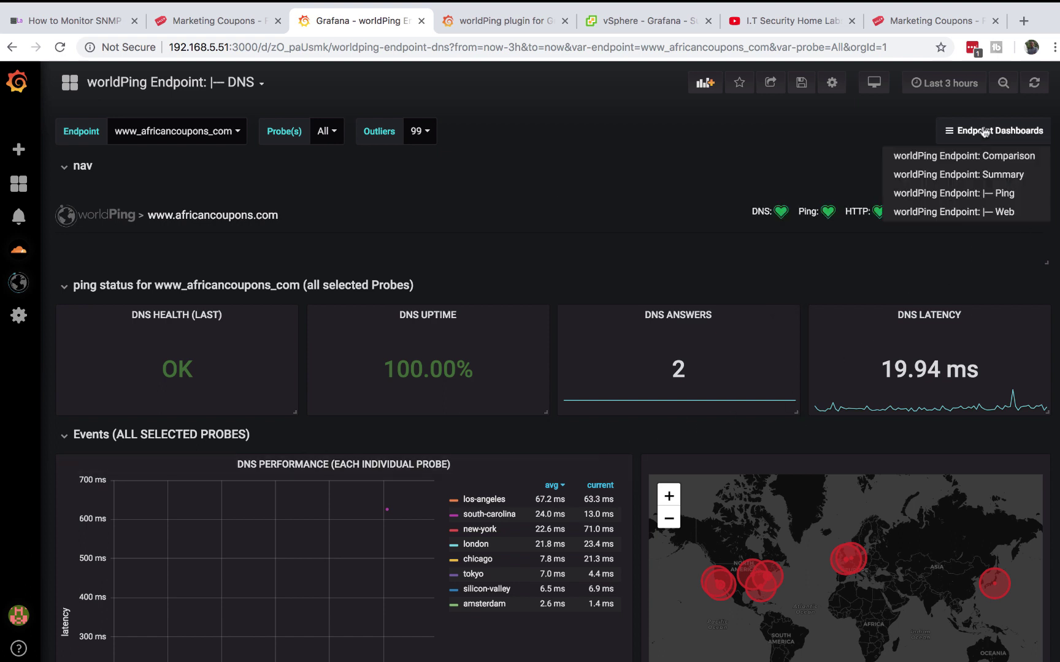
click(972, 191)
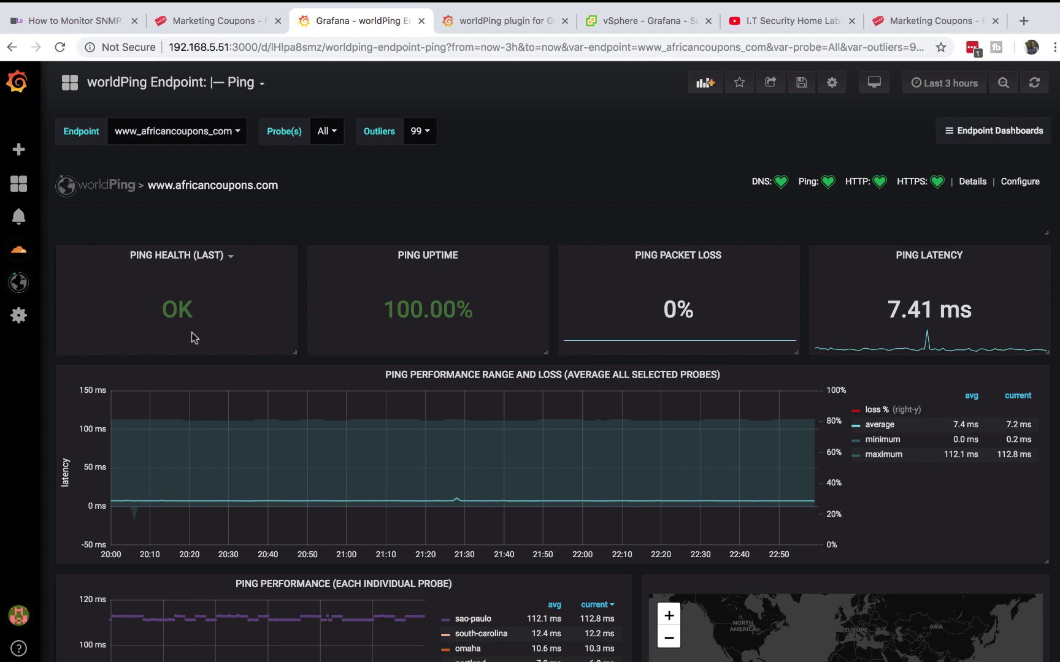
scroll(177, 340, down, 3)
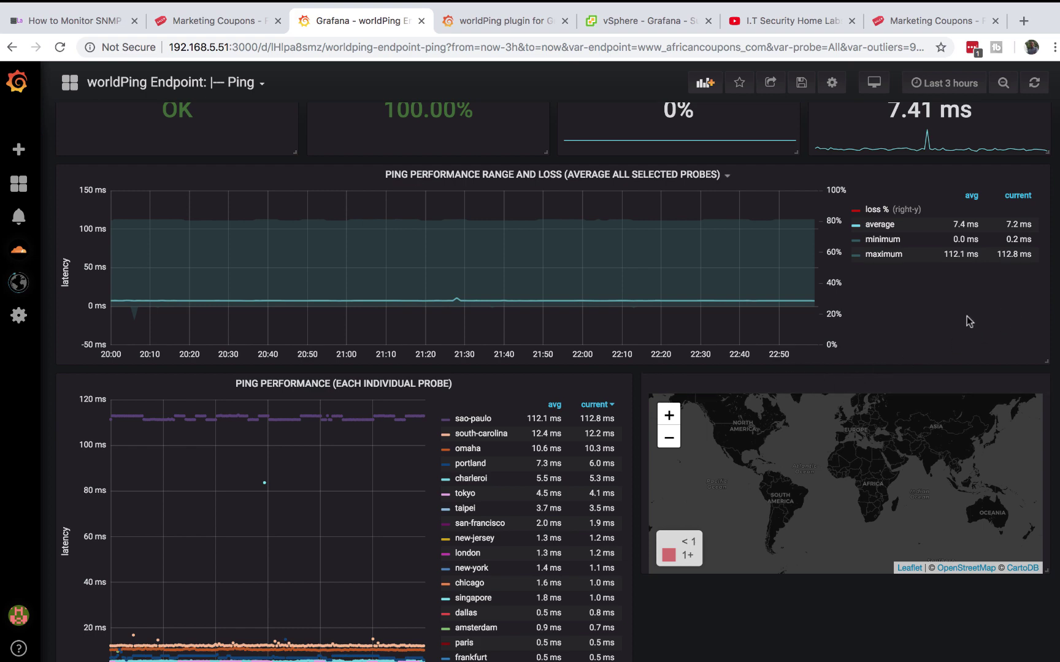
scroll(966, 315, down, 2)
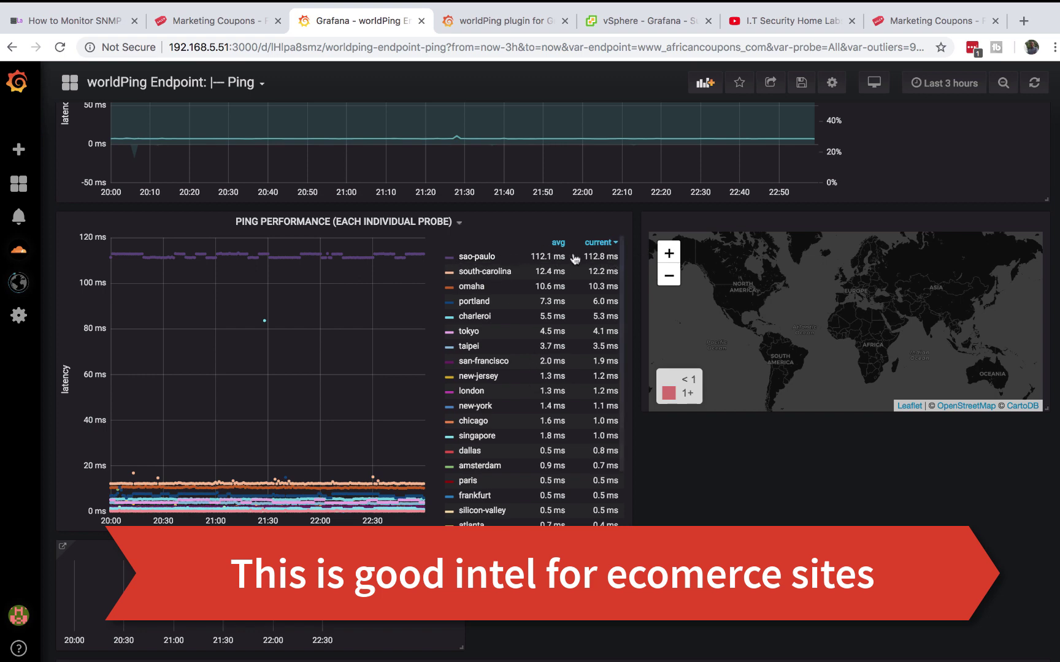
scroll(558, 316, down, 3)
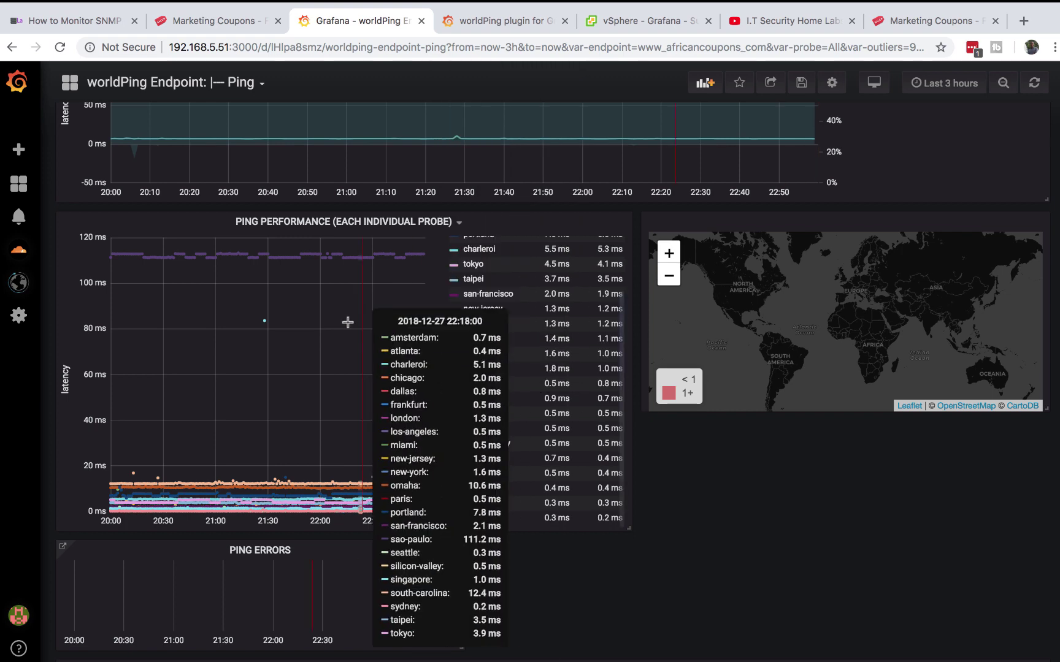
scroll(384, 329, down, 5)
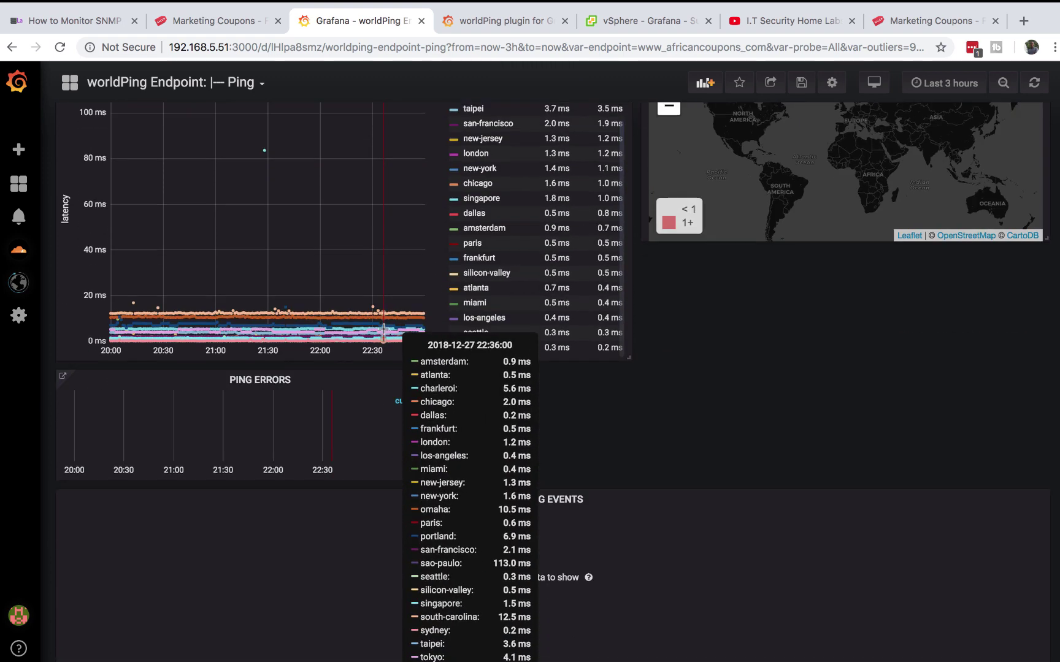
scroll(383, 329, up, 10)
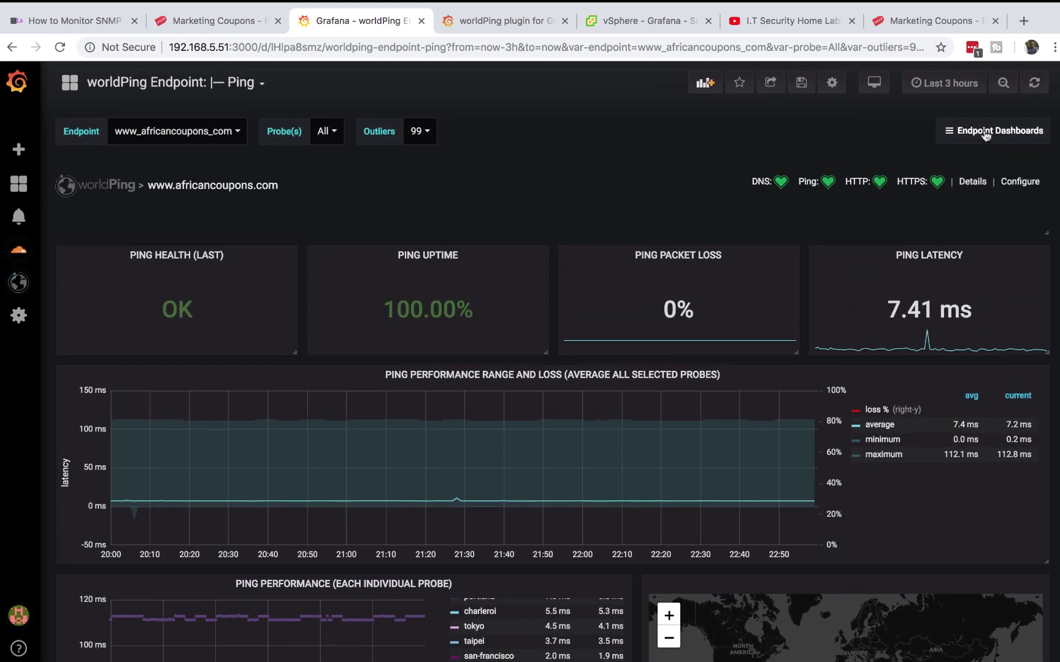
Switch to 'worldPing Endpoint: |— Web', discarding unsaved Ping changes, and review its 99.72% uptime and 436 ms response.
click(986, 136)
click(976, 212)
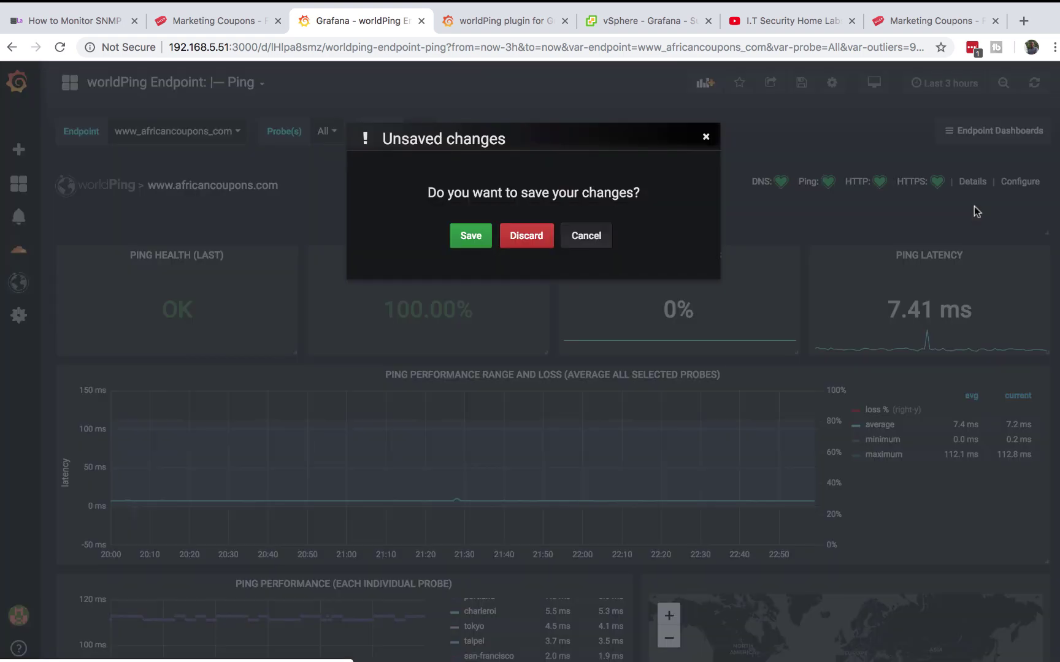
click(550, 242)
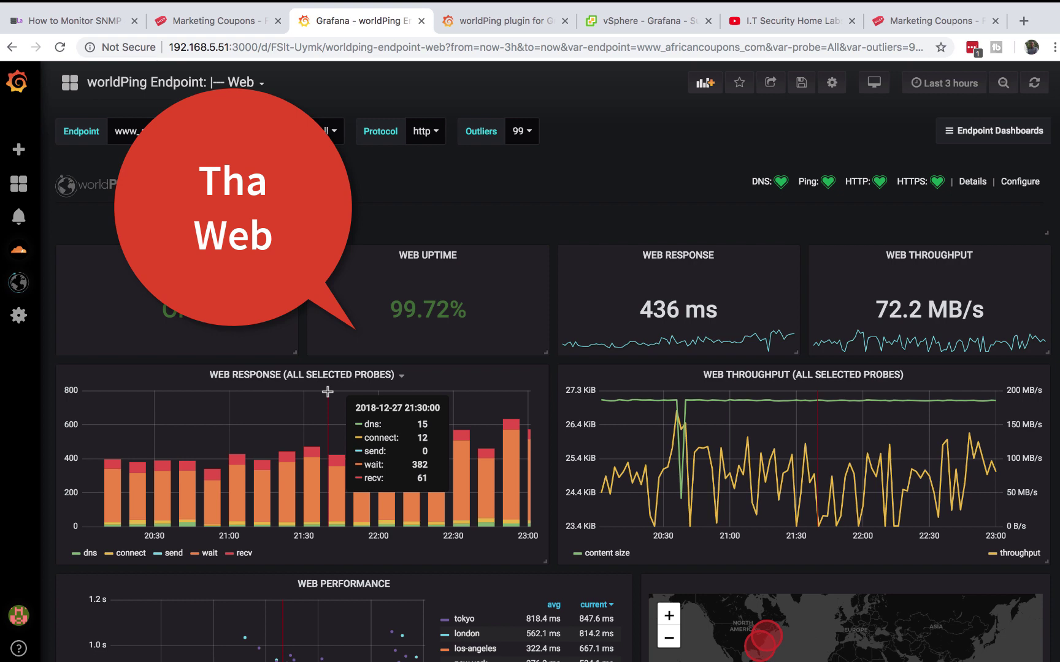
scroll(327, 391, down, 5)
scroll(328, 391, up, 3)
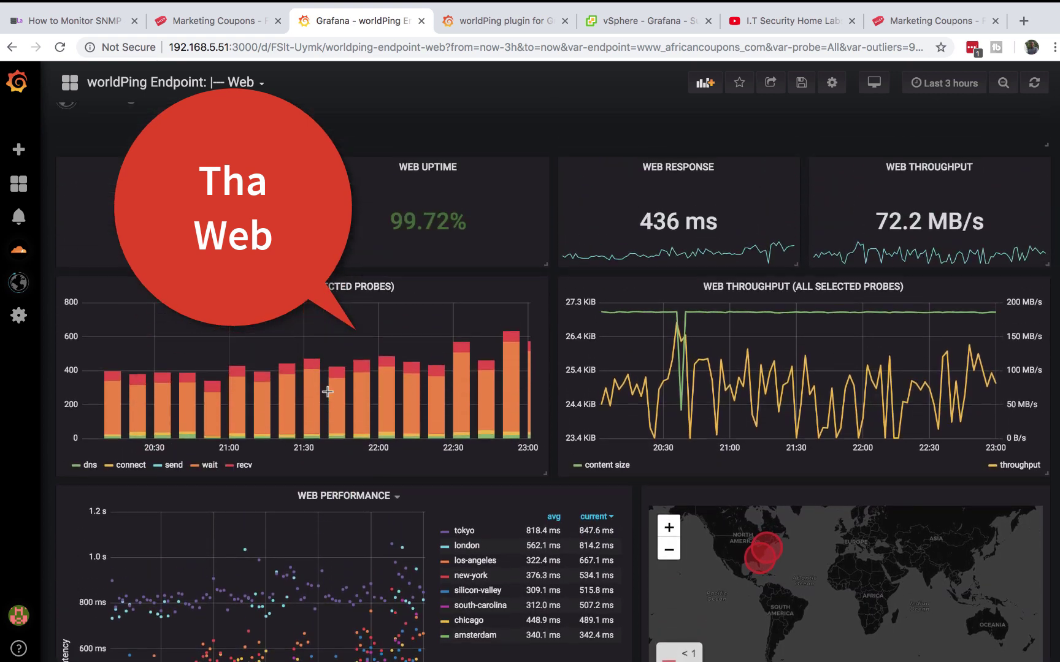
scroll(327, 392, up, 2)
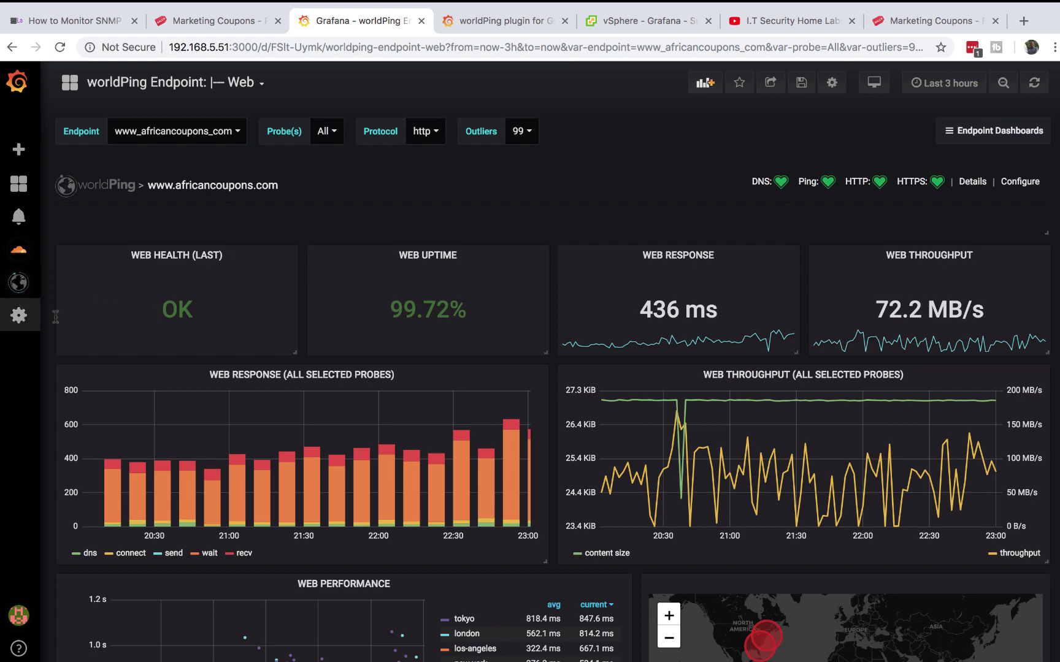
mouse_move(18, 315)
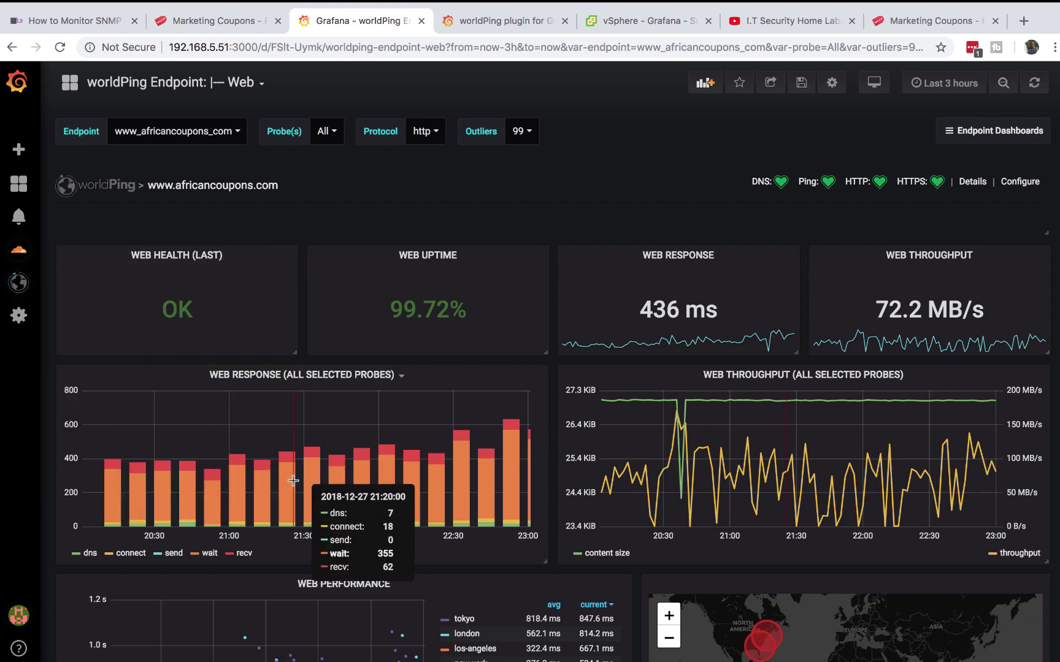
scroll(293, 481, down, 5)
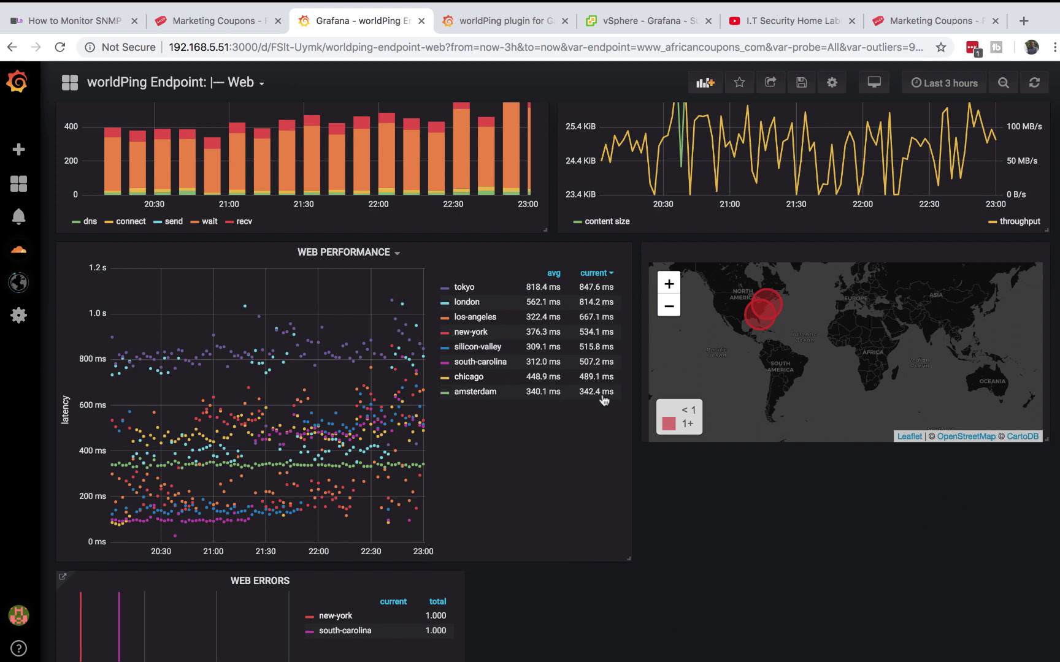
mouse_move(767, 316)
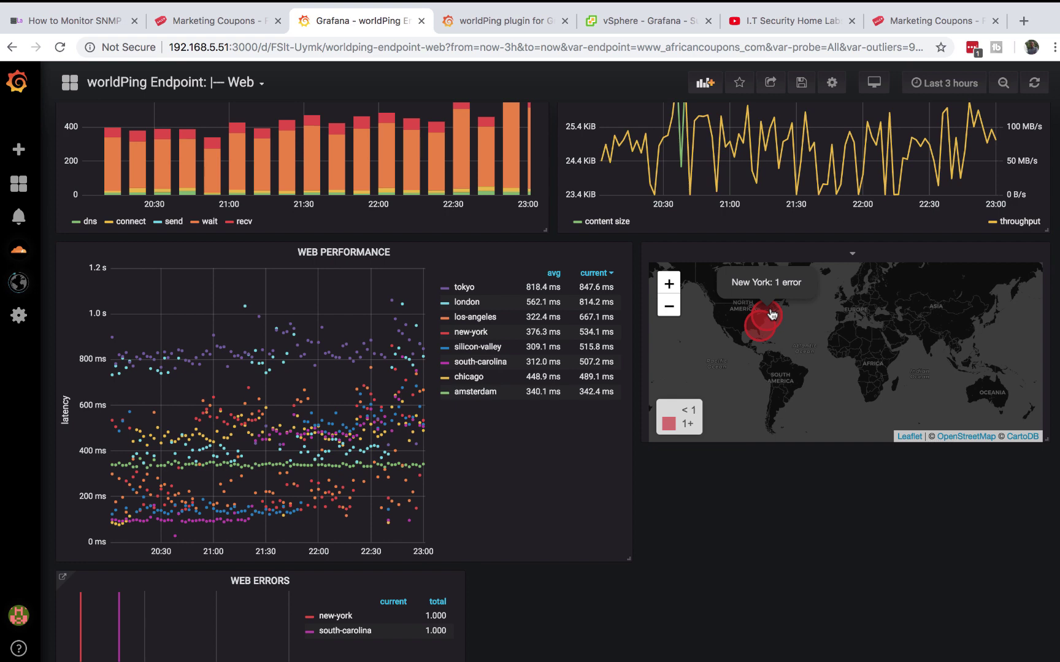
mouse_move(759, 337)
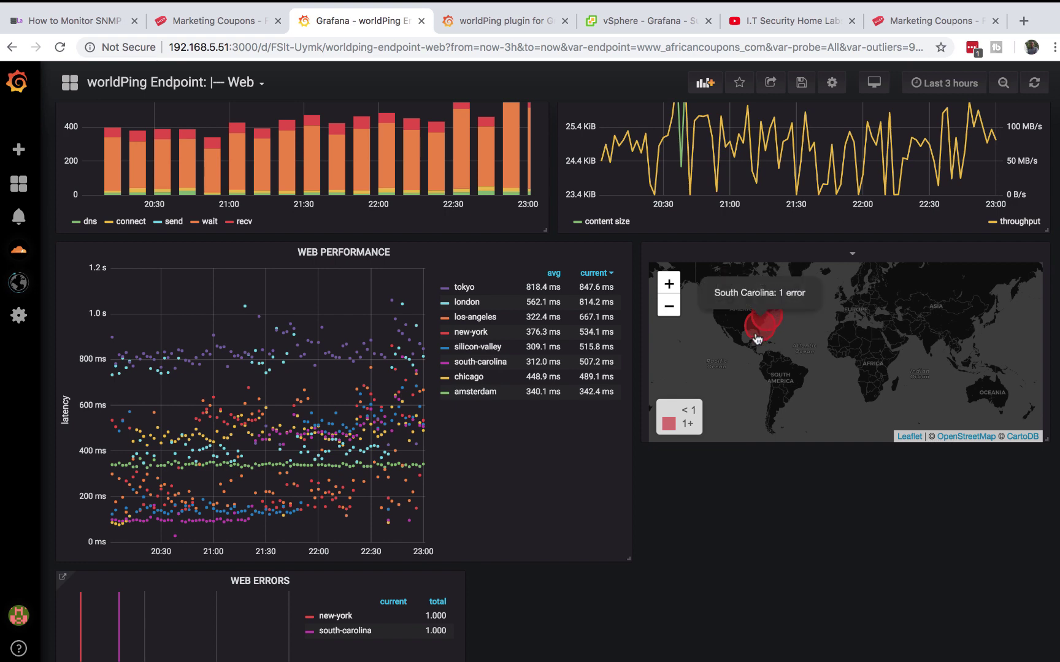
scroll(610, 275, up, 5)
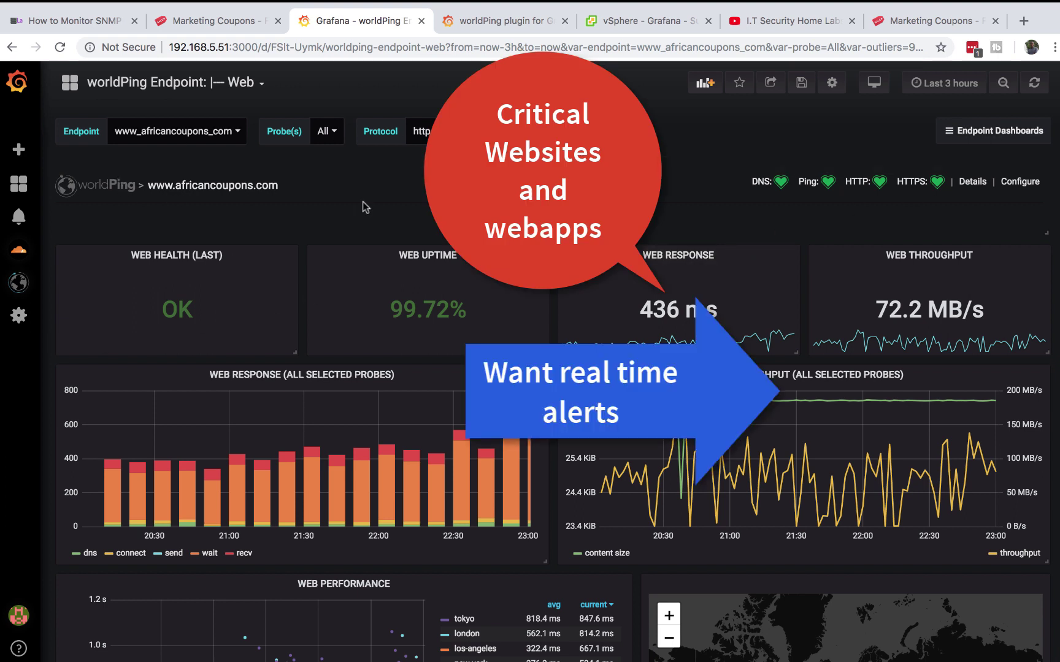
Switch to 'worldPing Endpoint: Comparison', discarding Web changes, and review the 438.9 ms overall http average and per-probe charts.
click(972, 132)
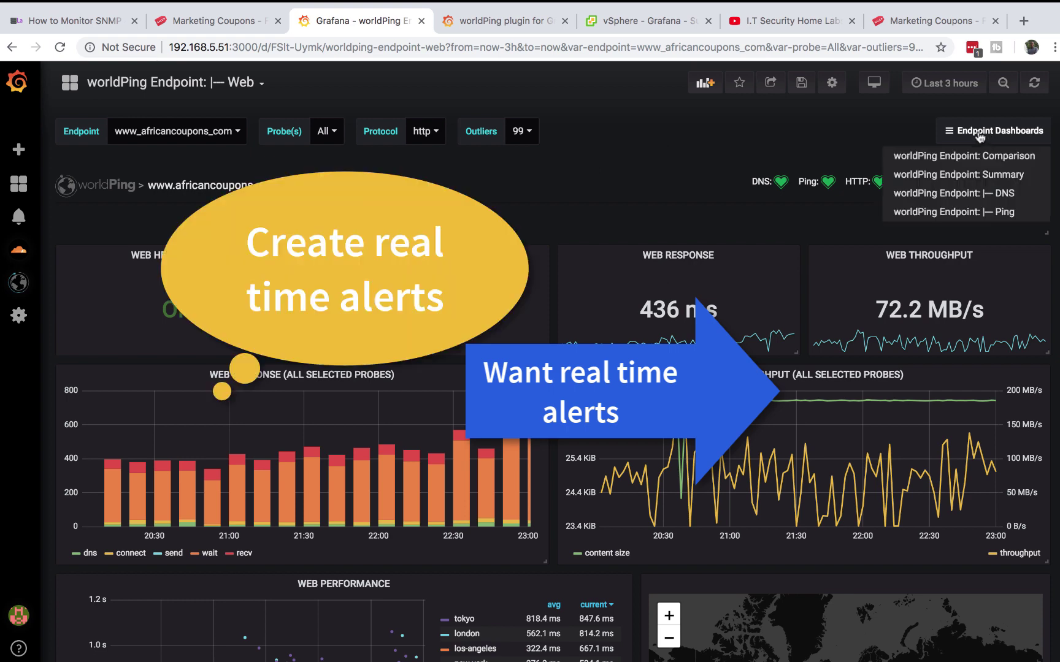
click(949, 157)
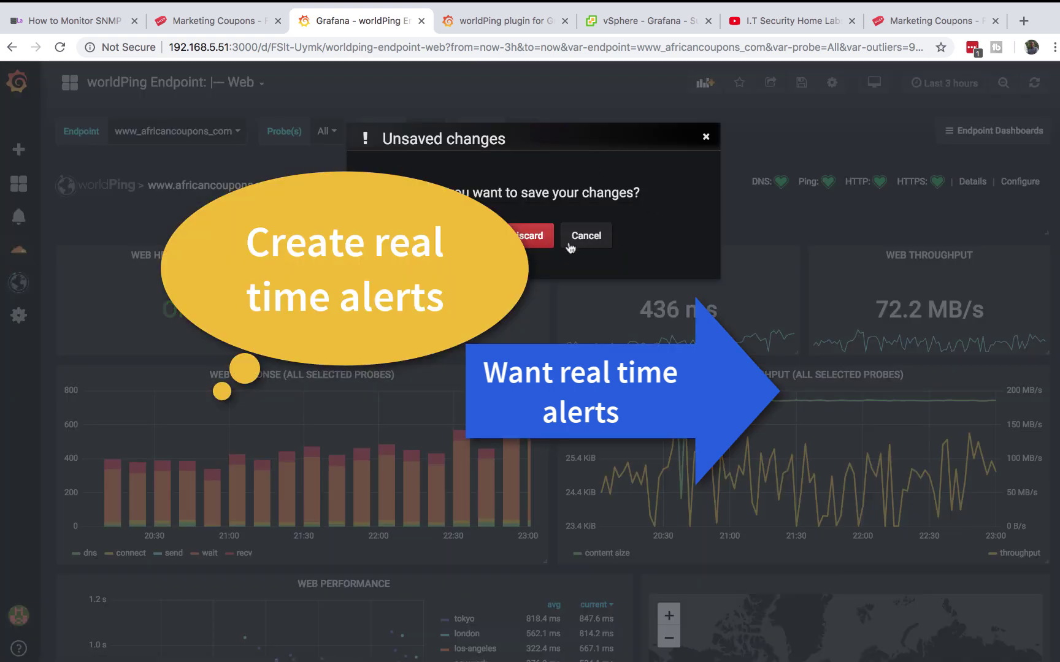
click(529, 239)
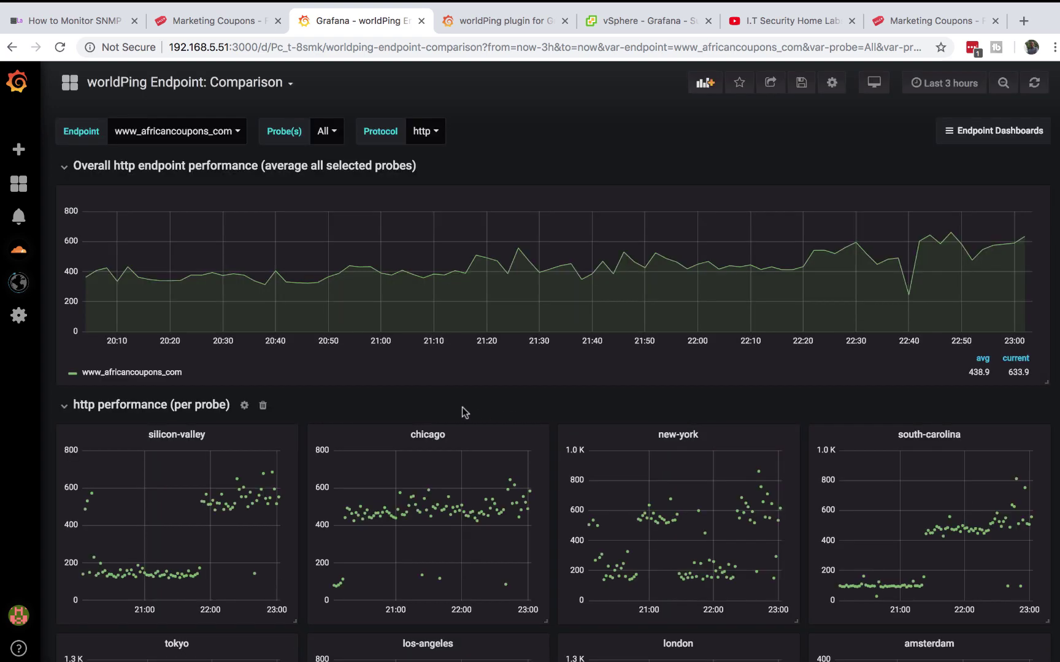
scroll(428, 425, down, 4)
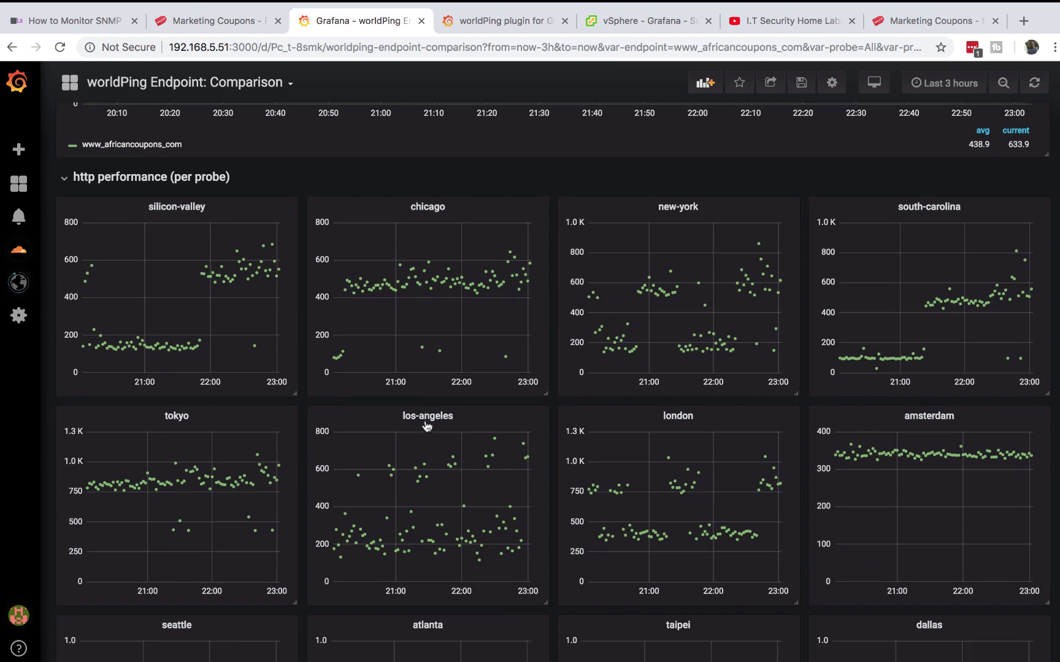
scroll(428, 425, down, 4)
scroll(428, 426, up, 8)
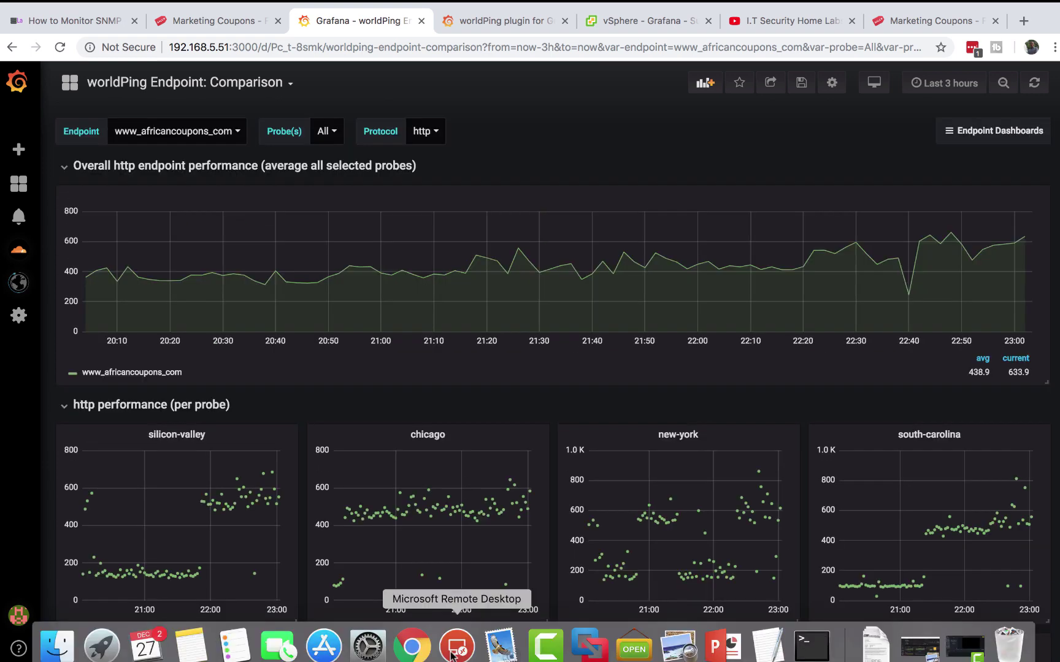
Go back to 'worldPing Endpoint: |— DNS' and scroll down to the empty DNS Events panel.
click(997, 136)
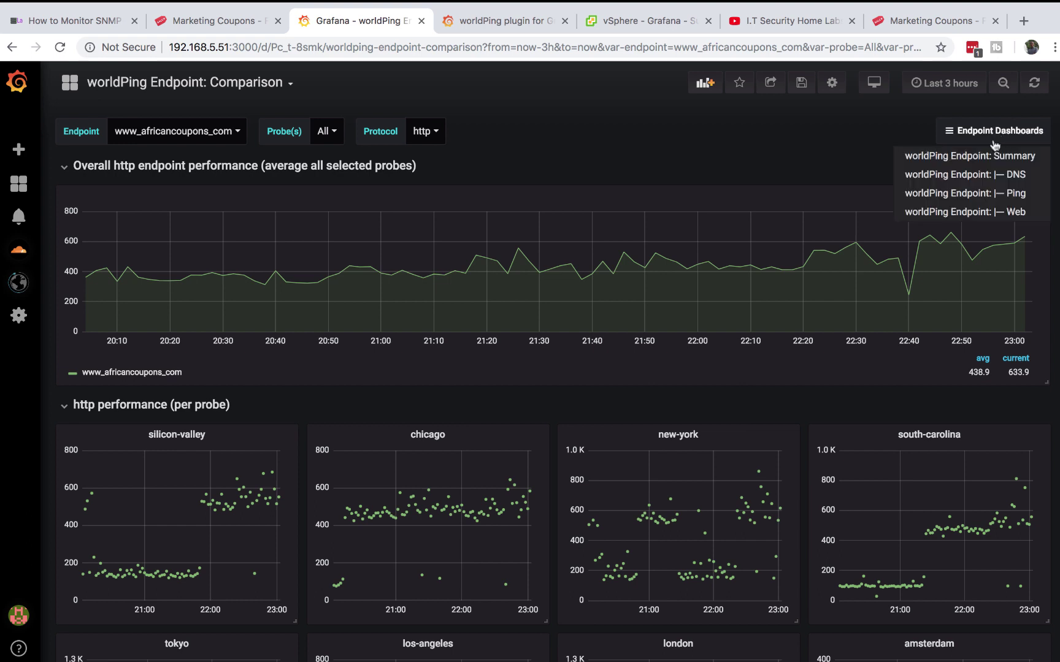
click(913, 175)
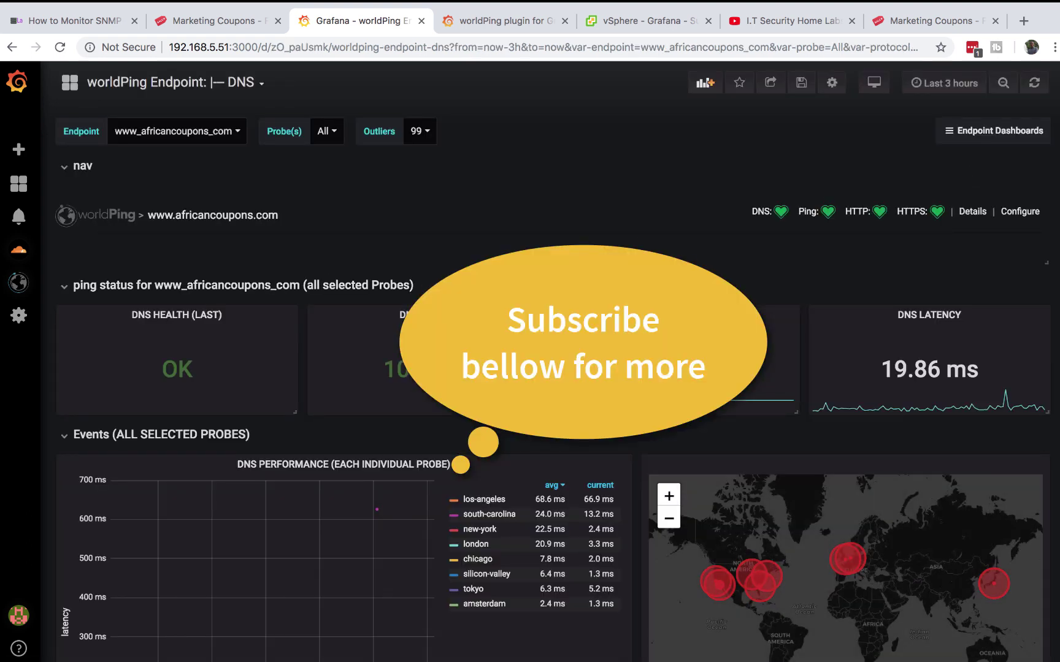
scroll(552, 380, down, 10)
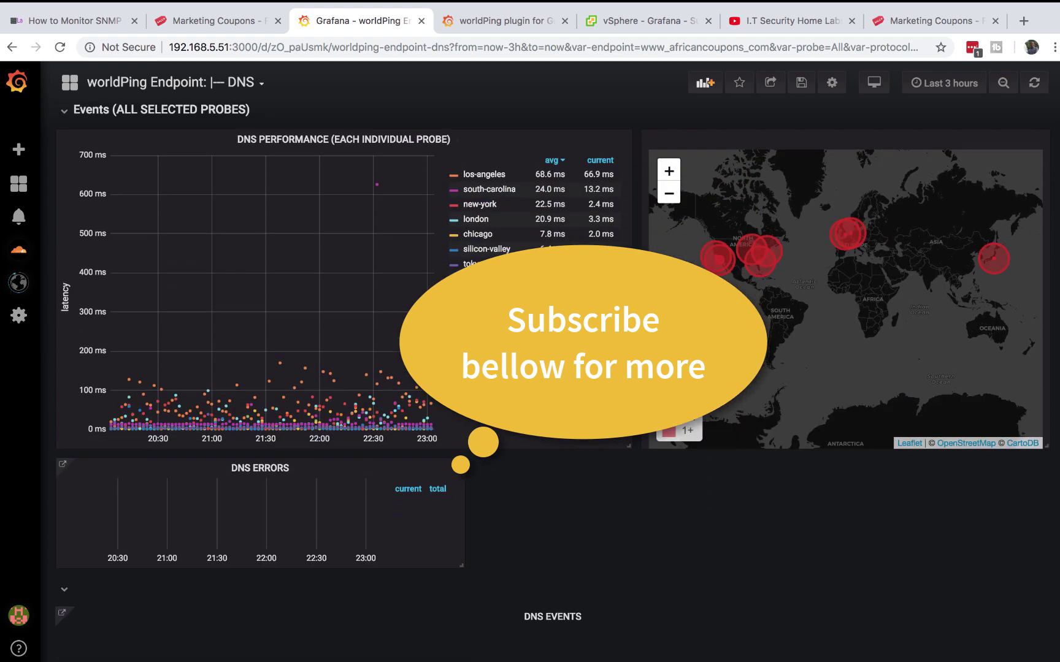
scroll(585, 403, down, 4)
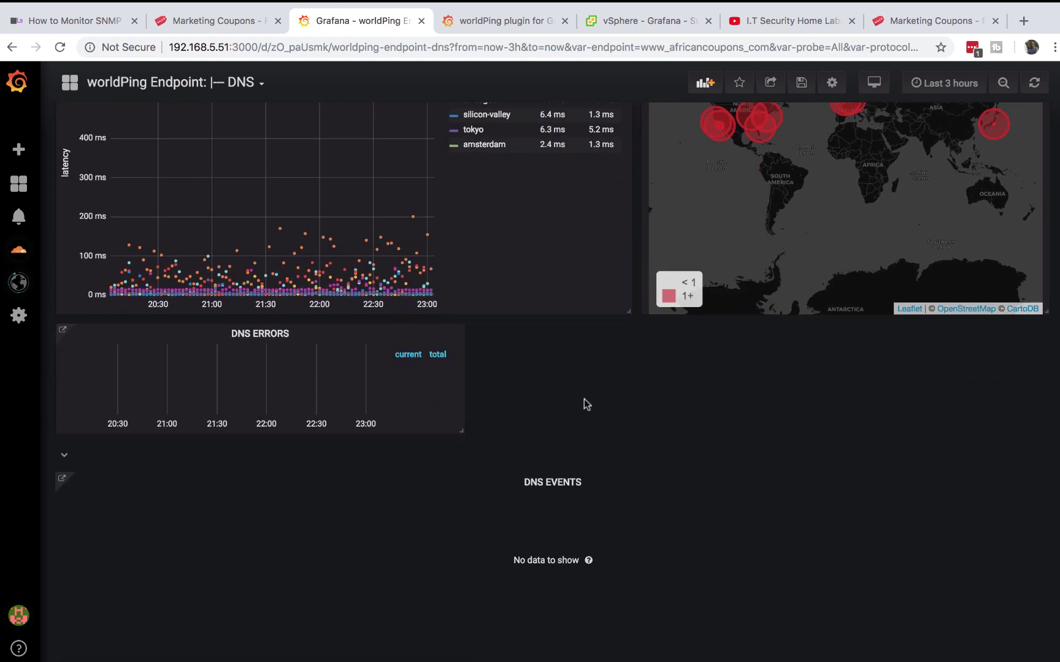